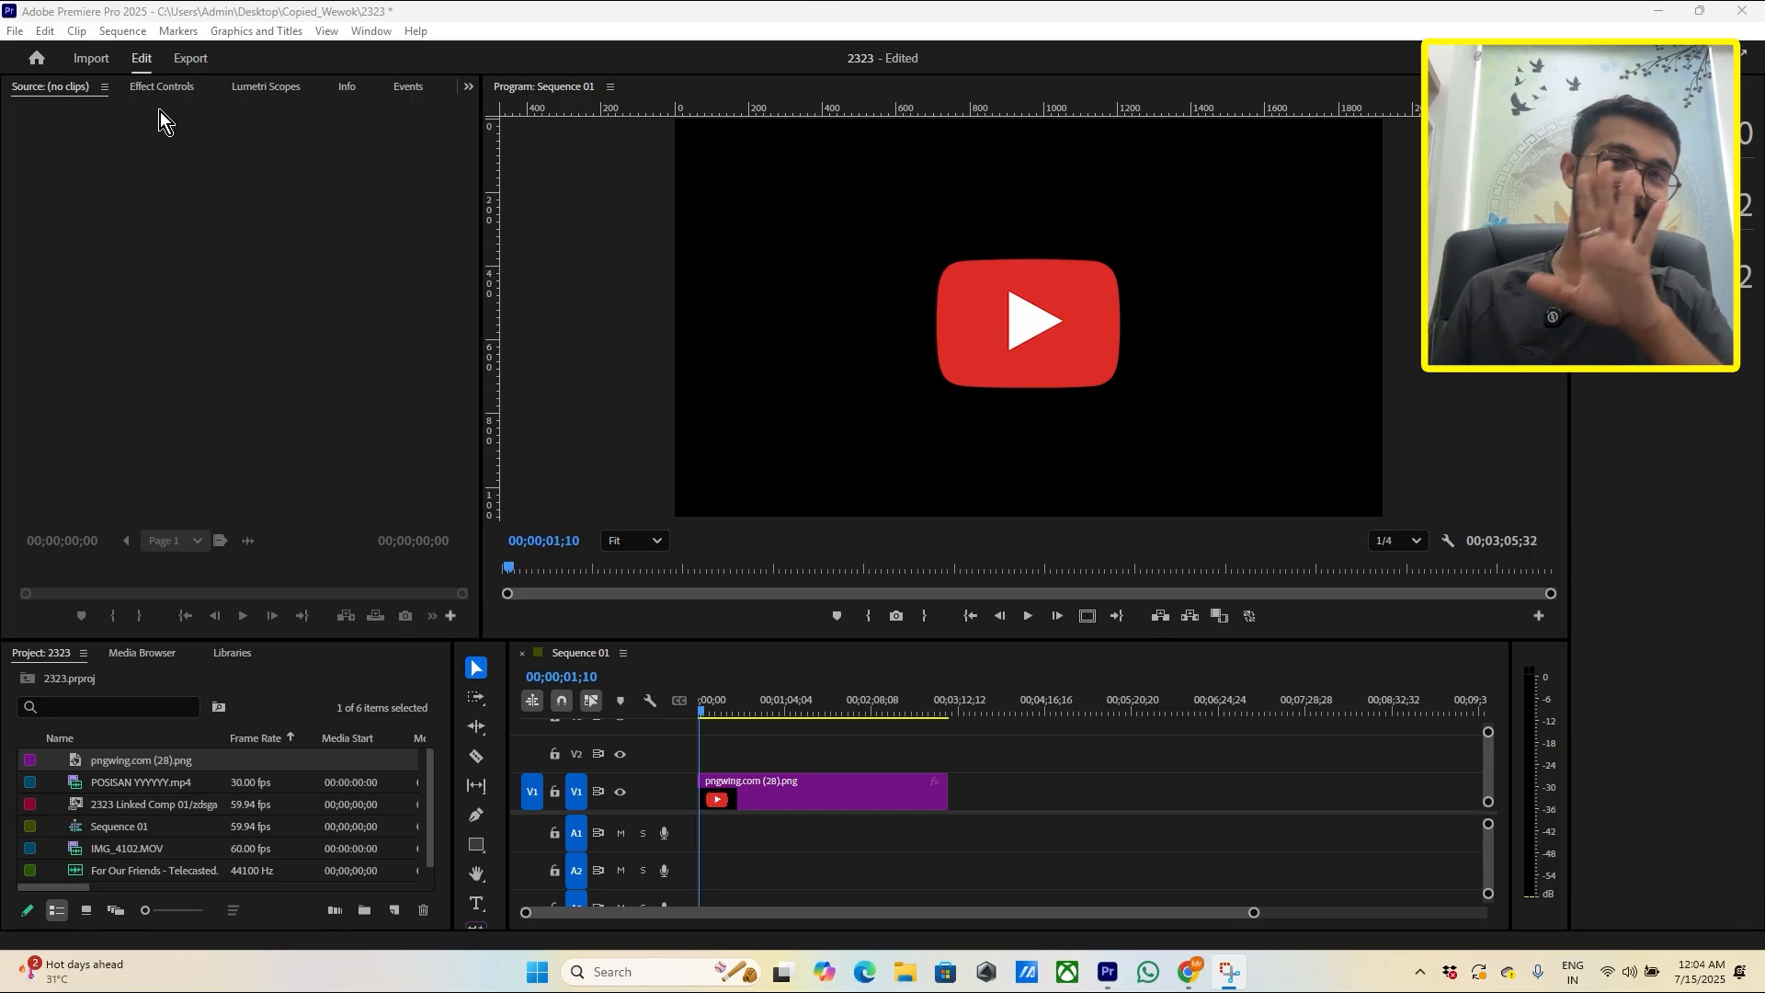
Step: Select the pngwing.com (28).png clip on V1 and show its effect controls with the Motion properties expanded
left_click(158, 88)
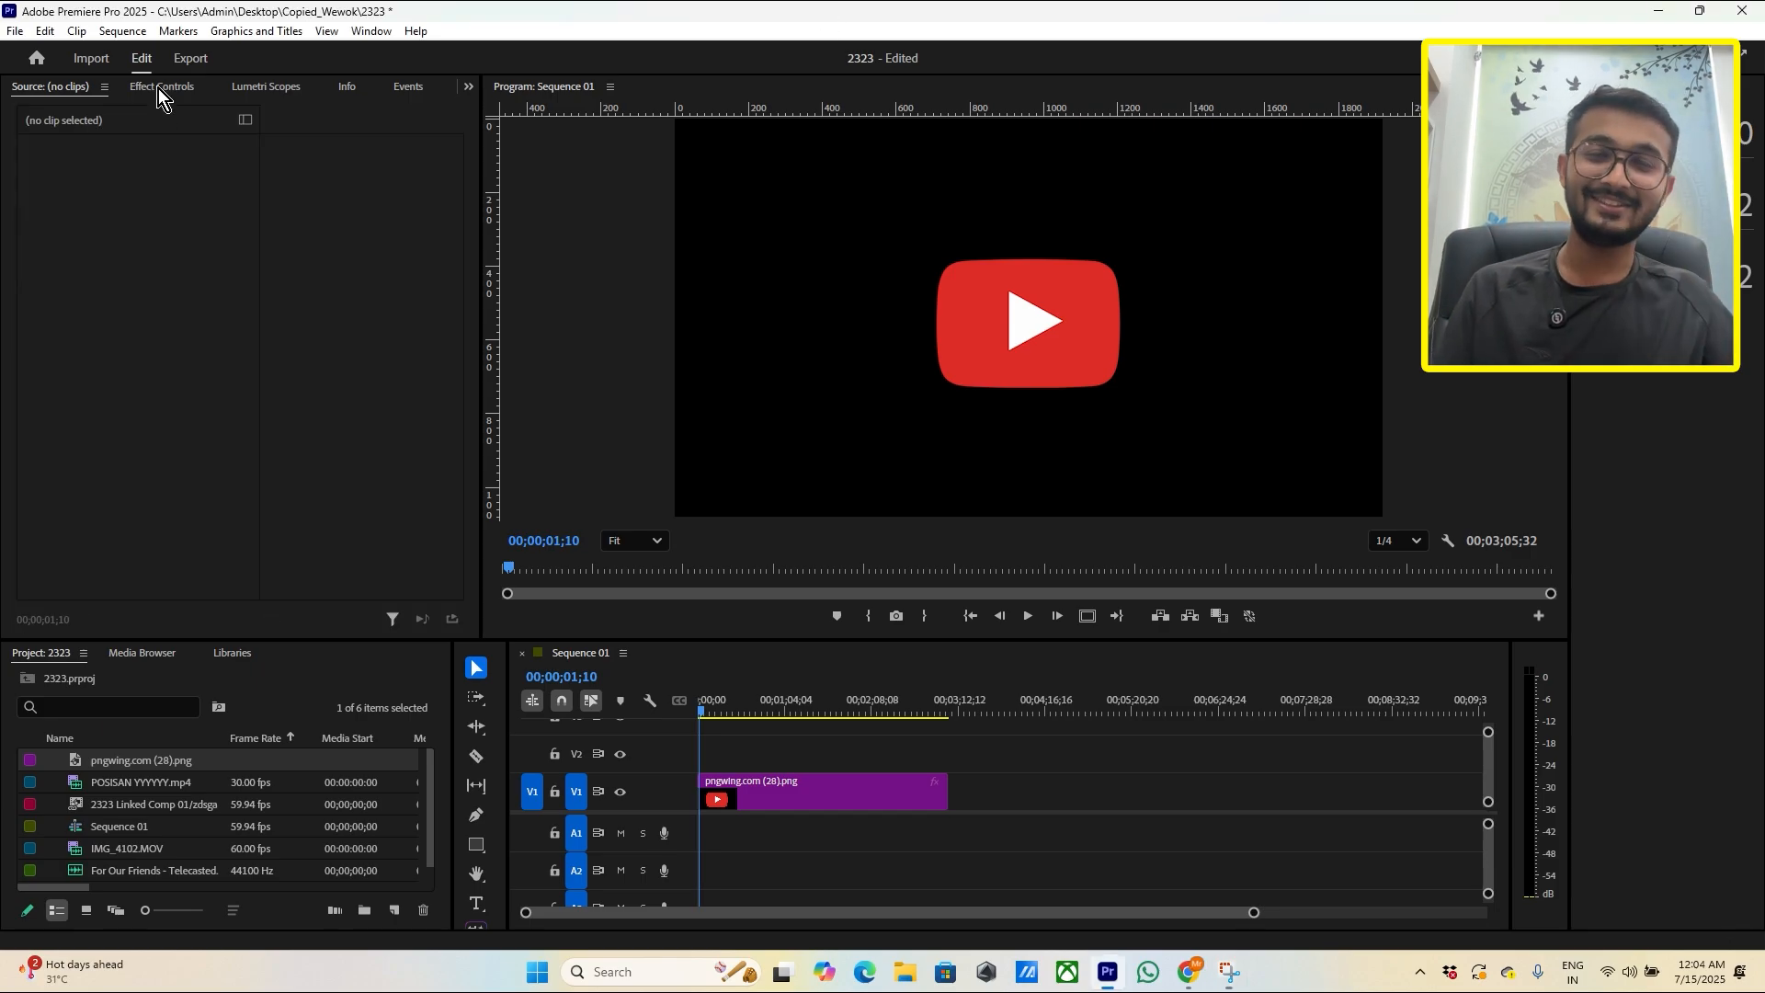
left_click(726, 809)
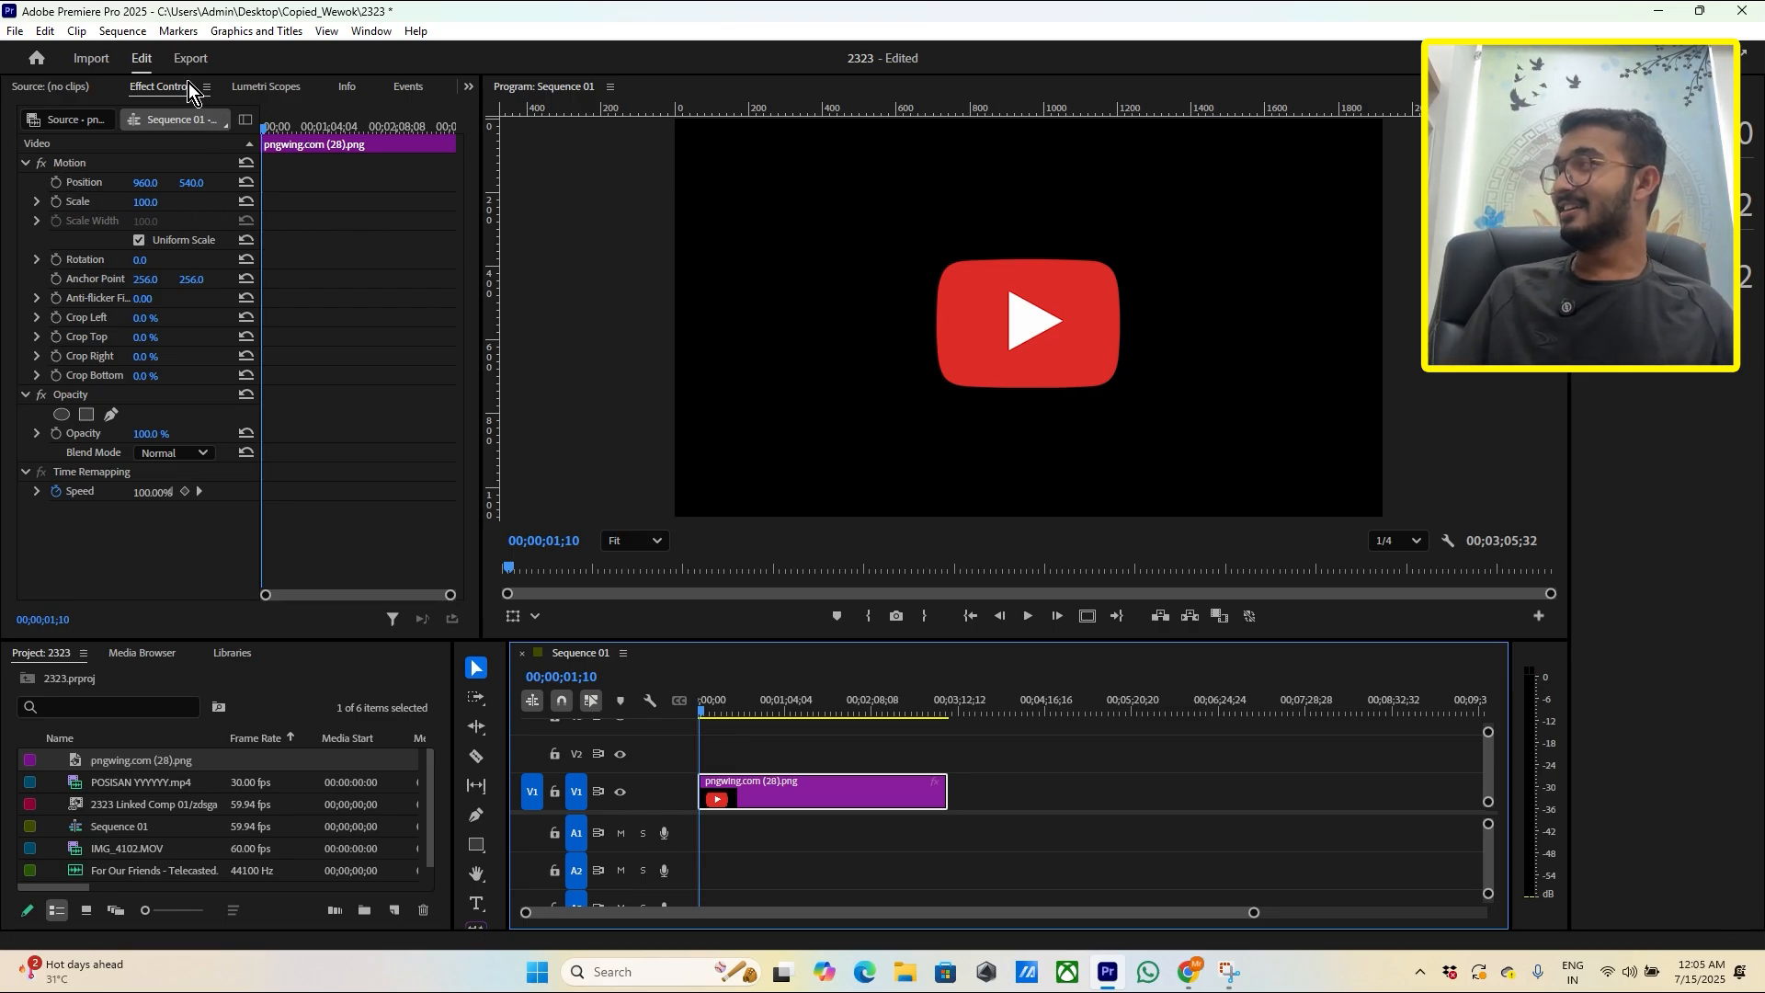
left_click(26, 157)
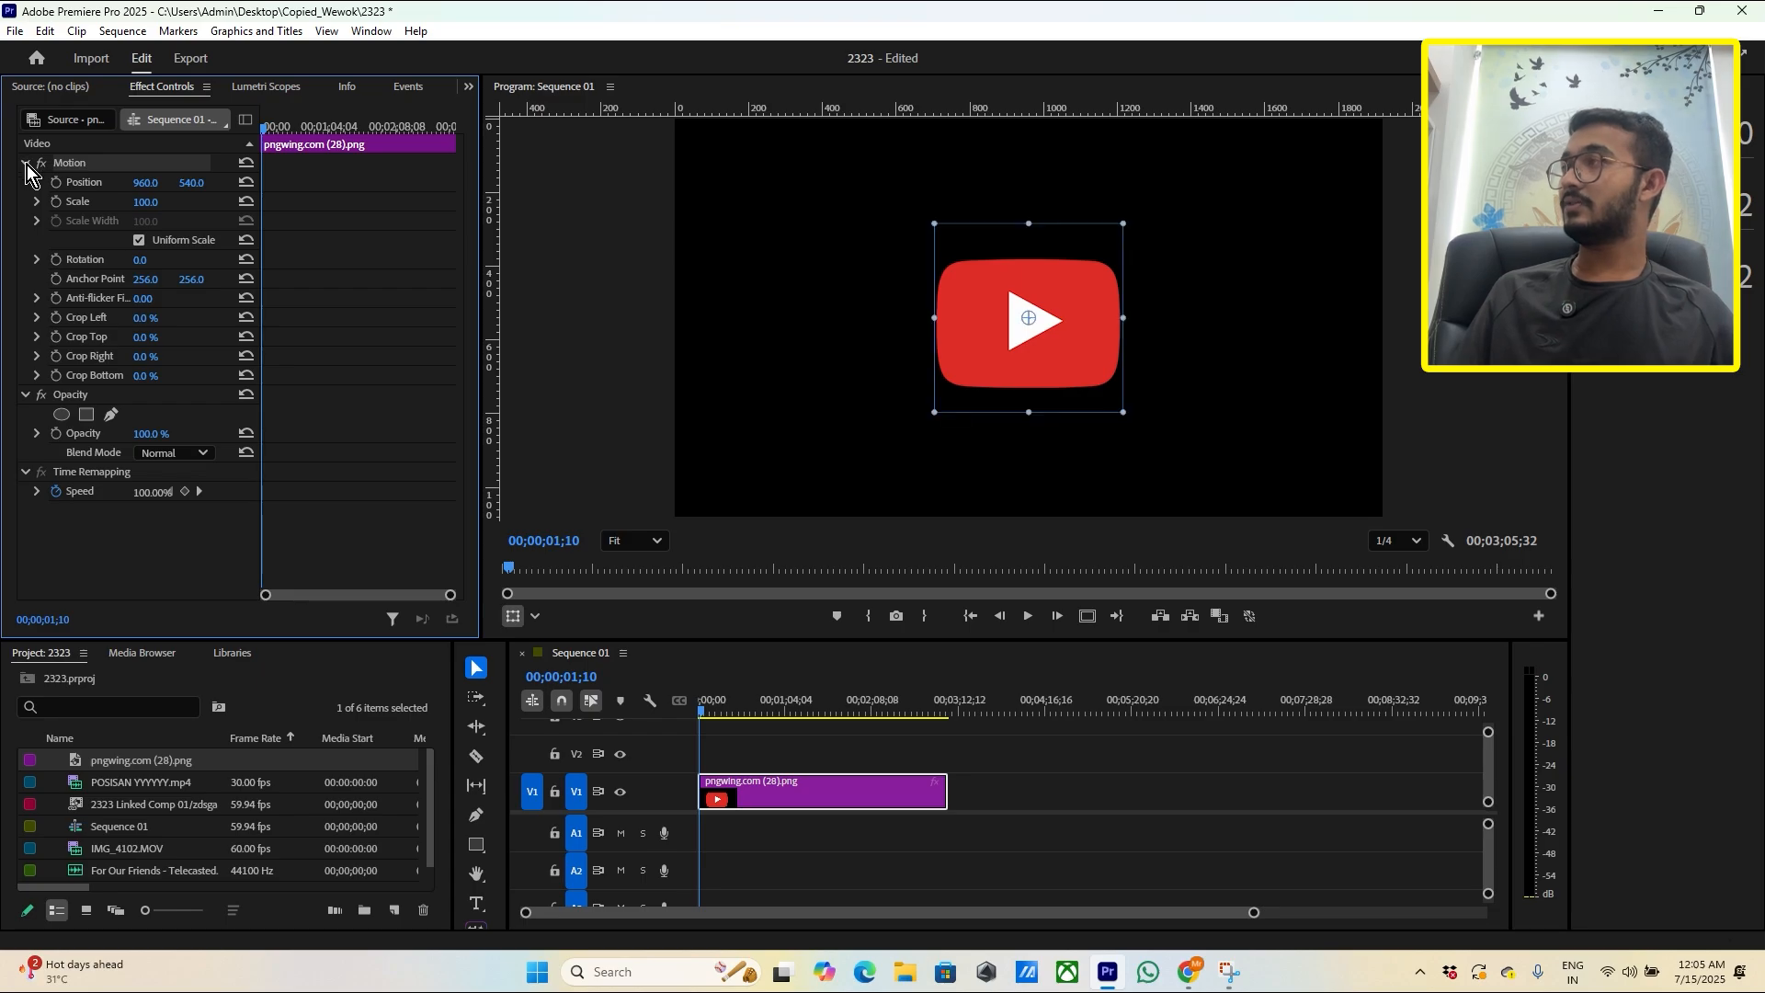
left_click(26, 164)
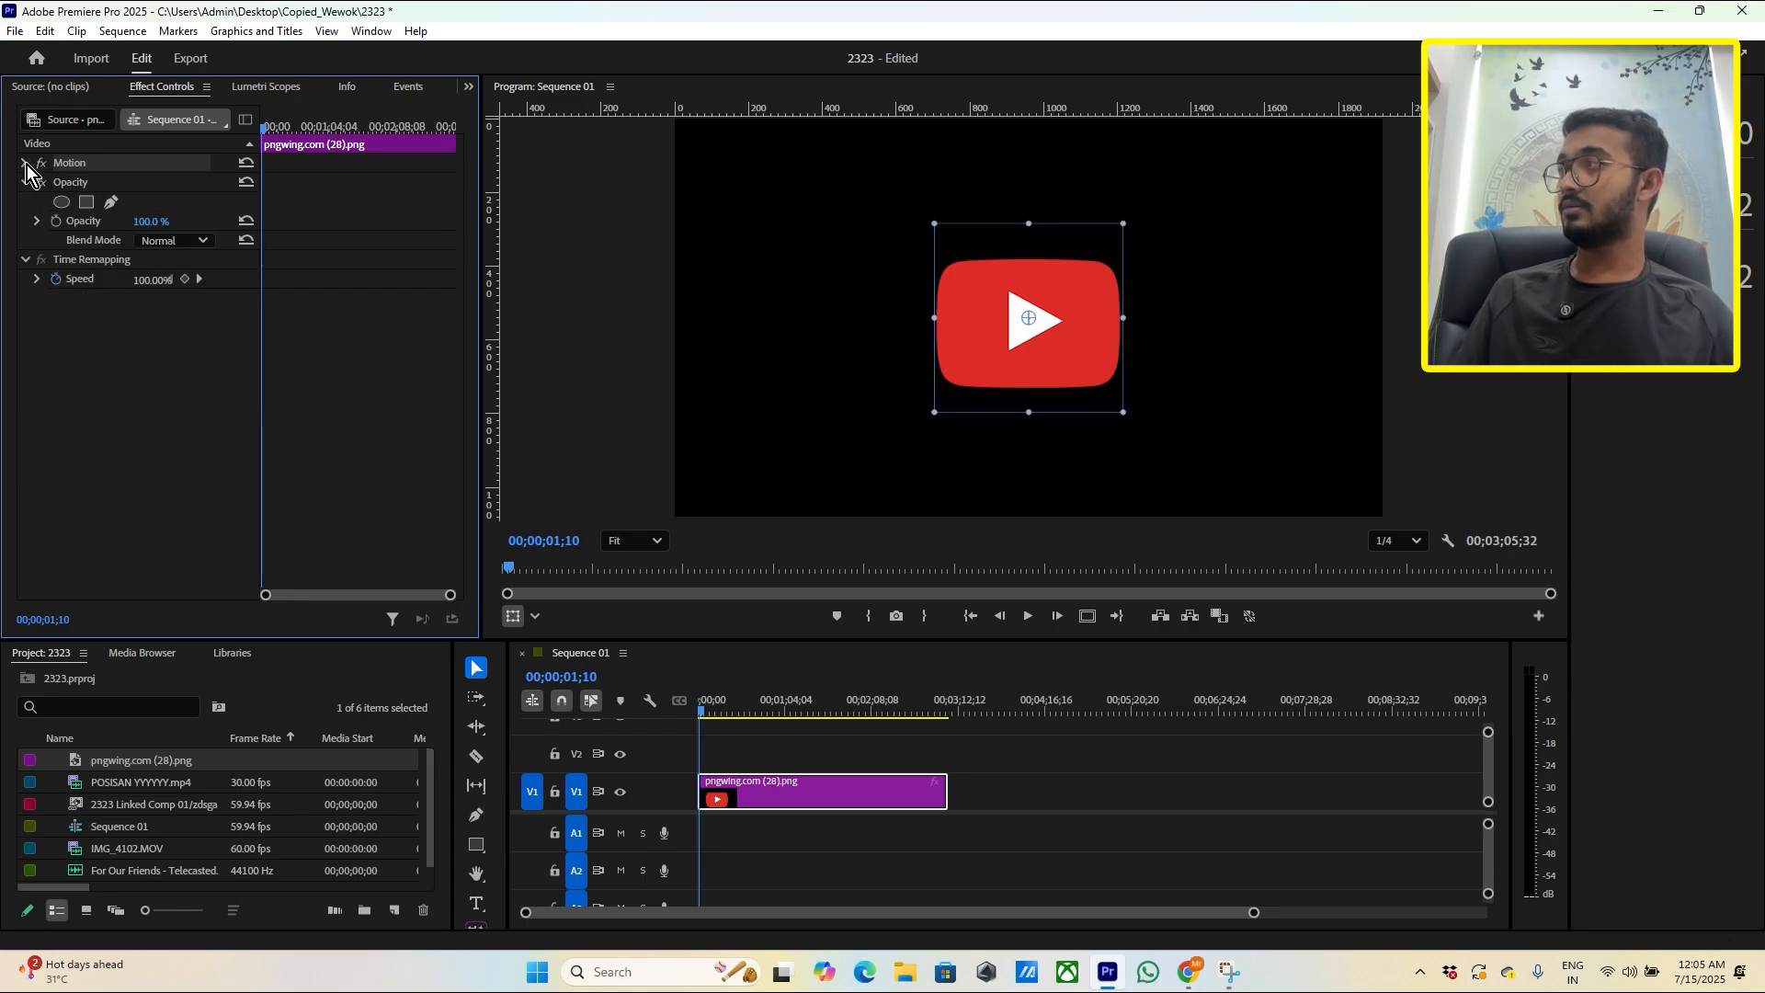
left_click(25, 164)
Step: Try moving the logo to different places in the frame, up to position 1516.5, 600, and reset its position
left_click_drag(135, 187, 85, 186)
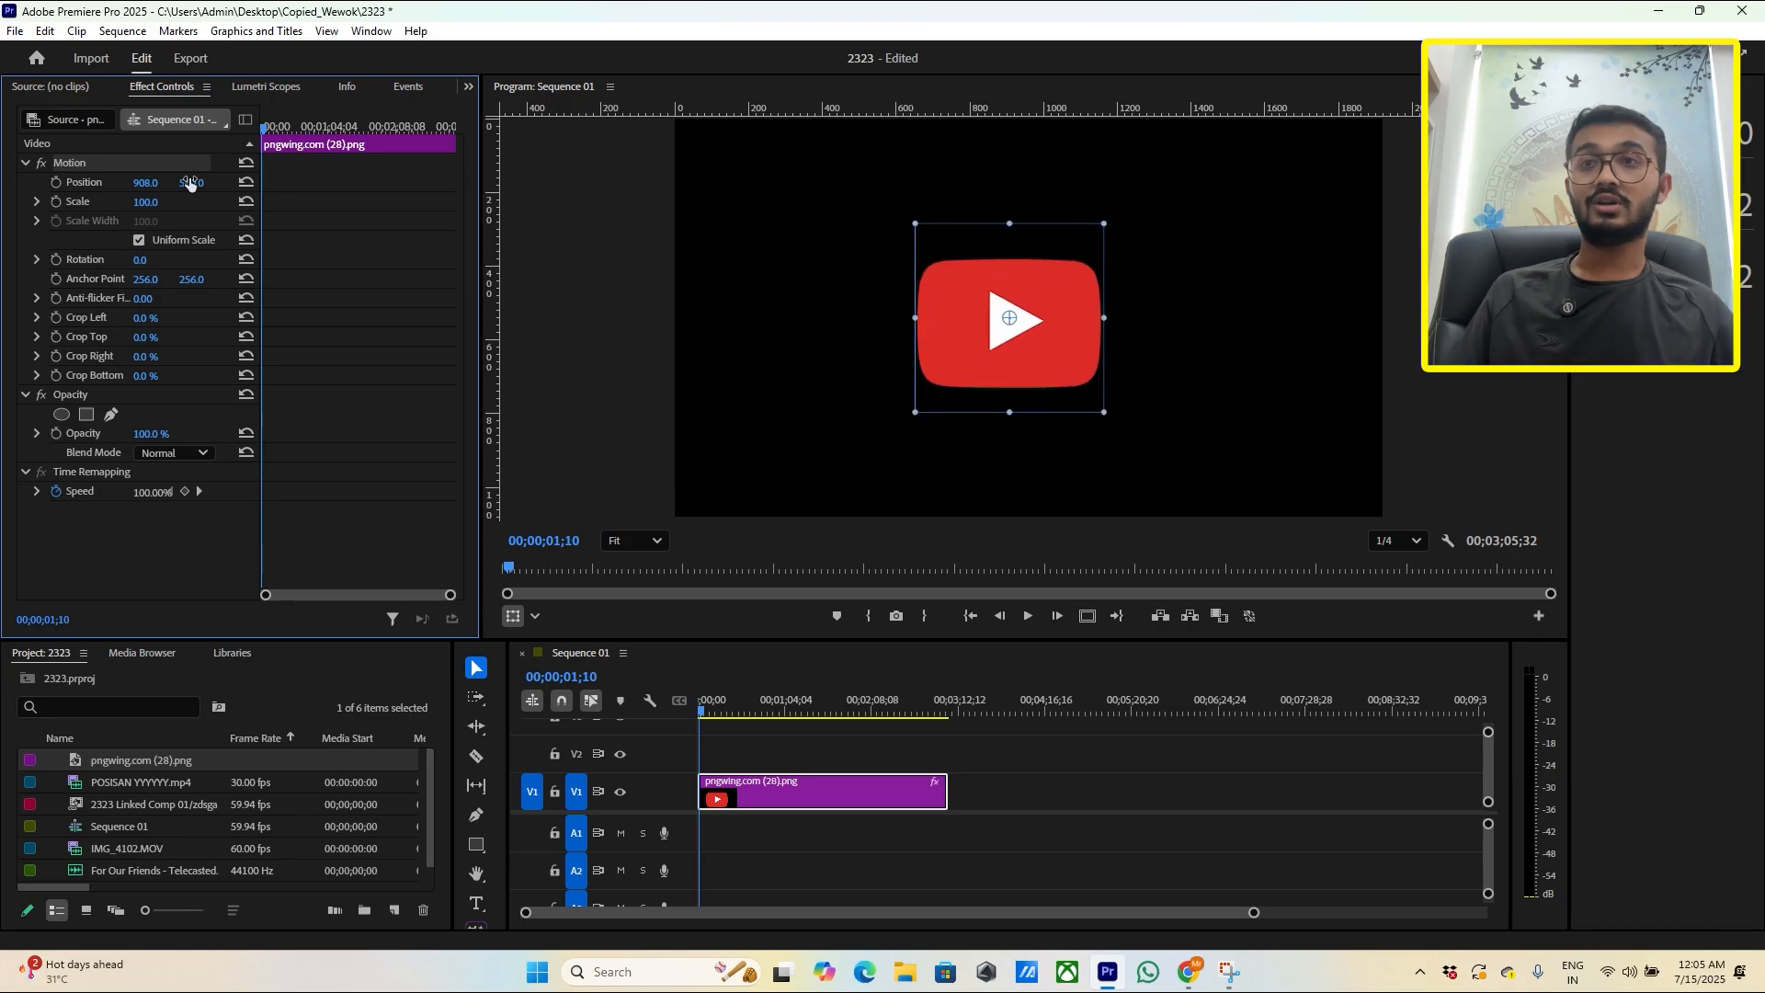
left_click_drag(191, 182, 265, 184)
mouse_move(138, 183)
left_mouse_down()
mouse_move(193, 183)
mouse_move(110, 183)
left_mouse_up()
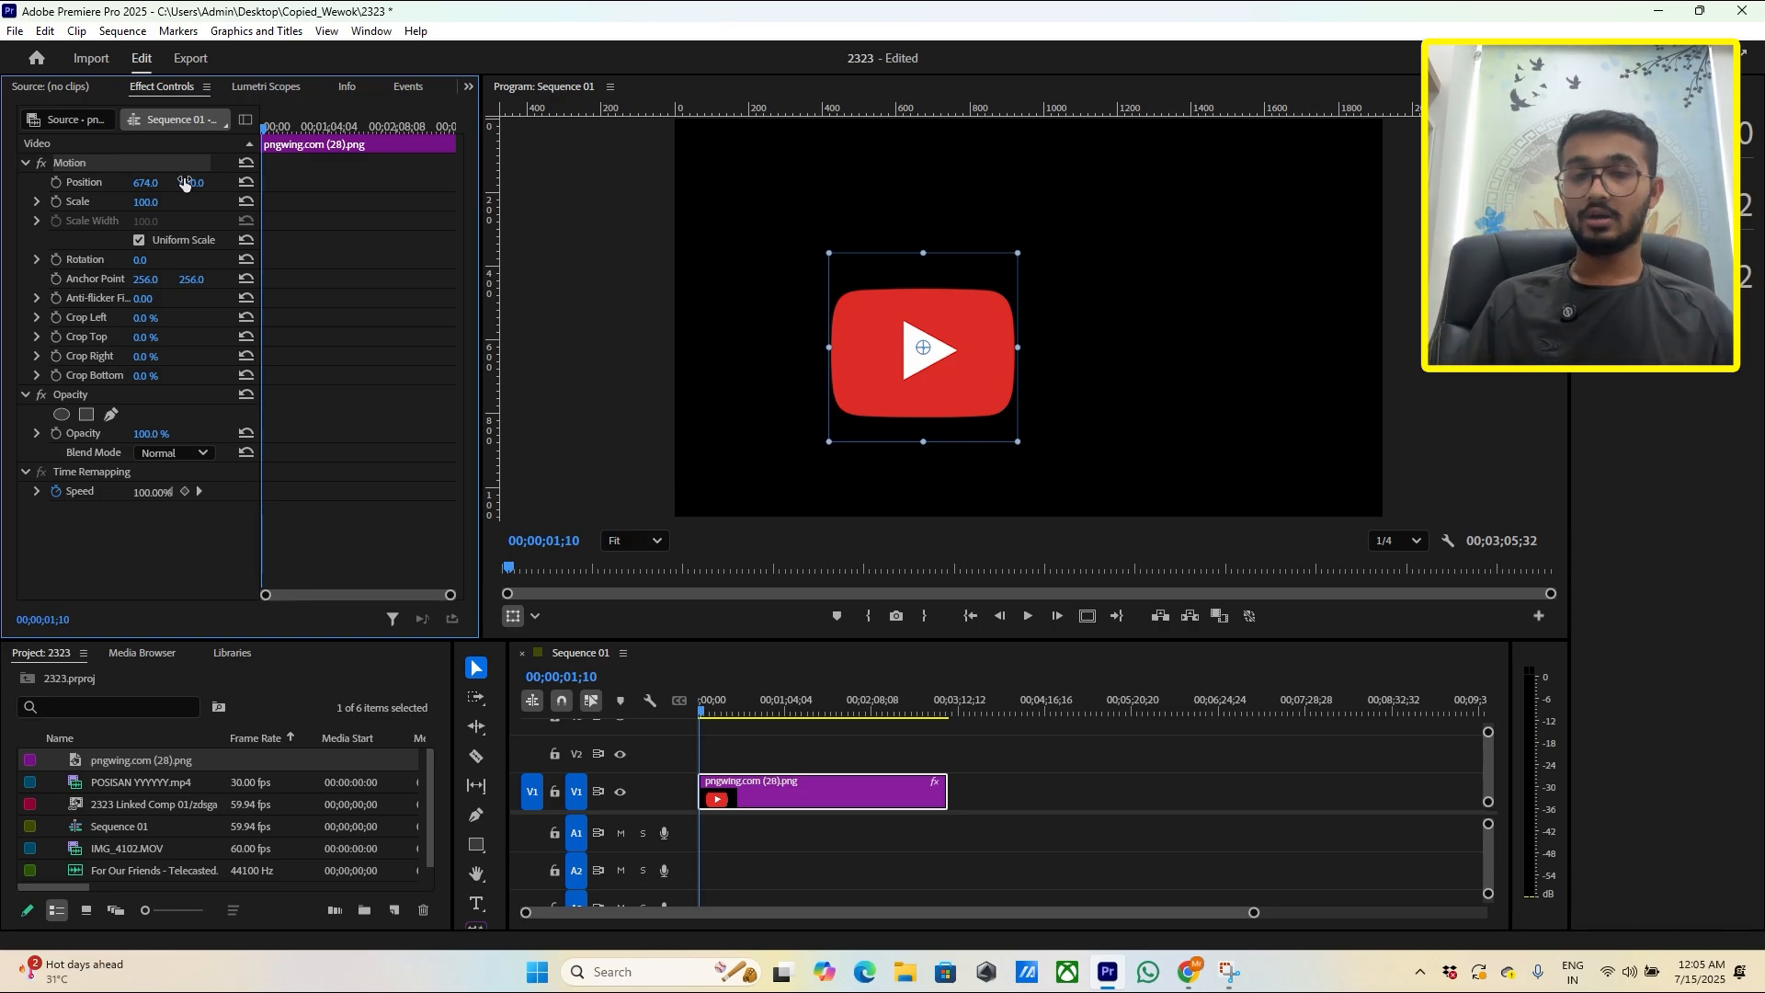
left_click_drag(152, 183, 33, 183)
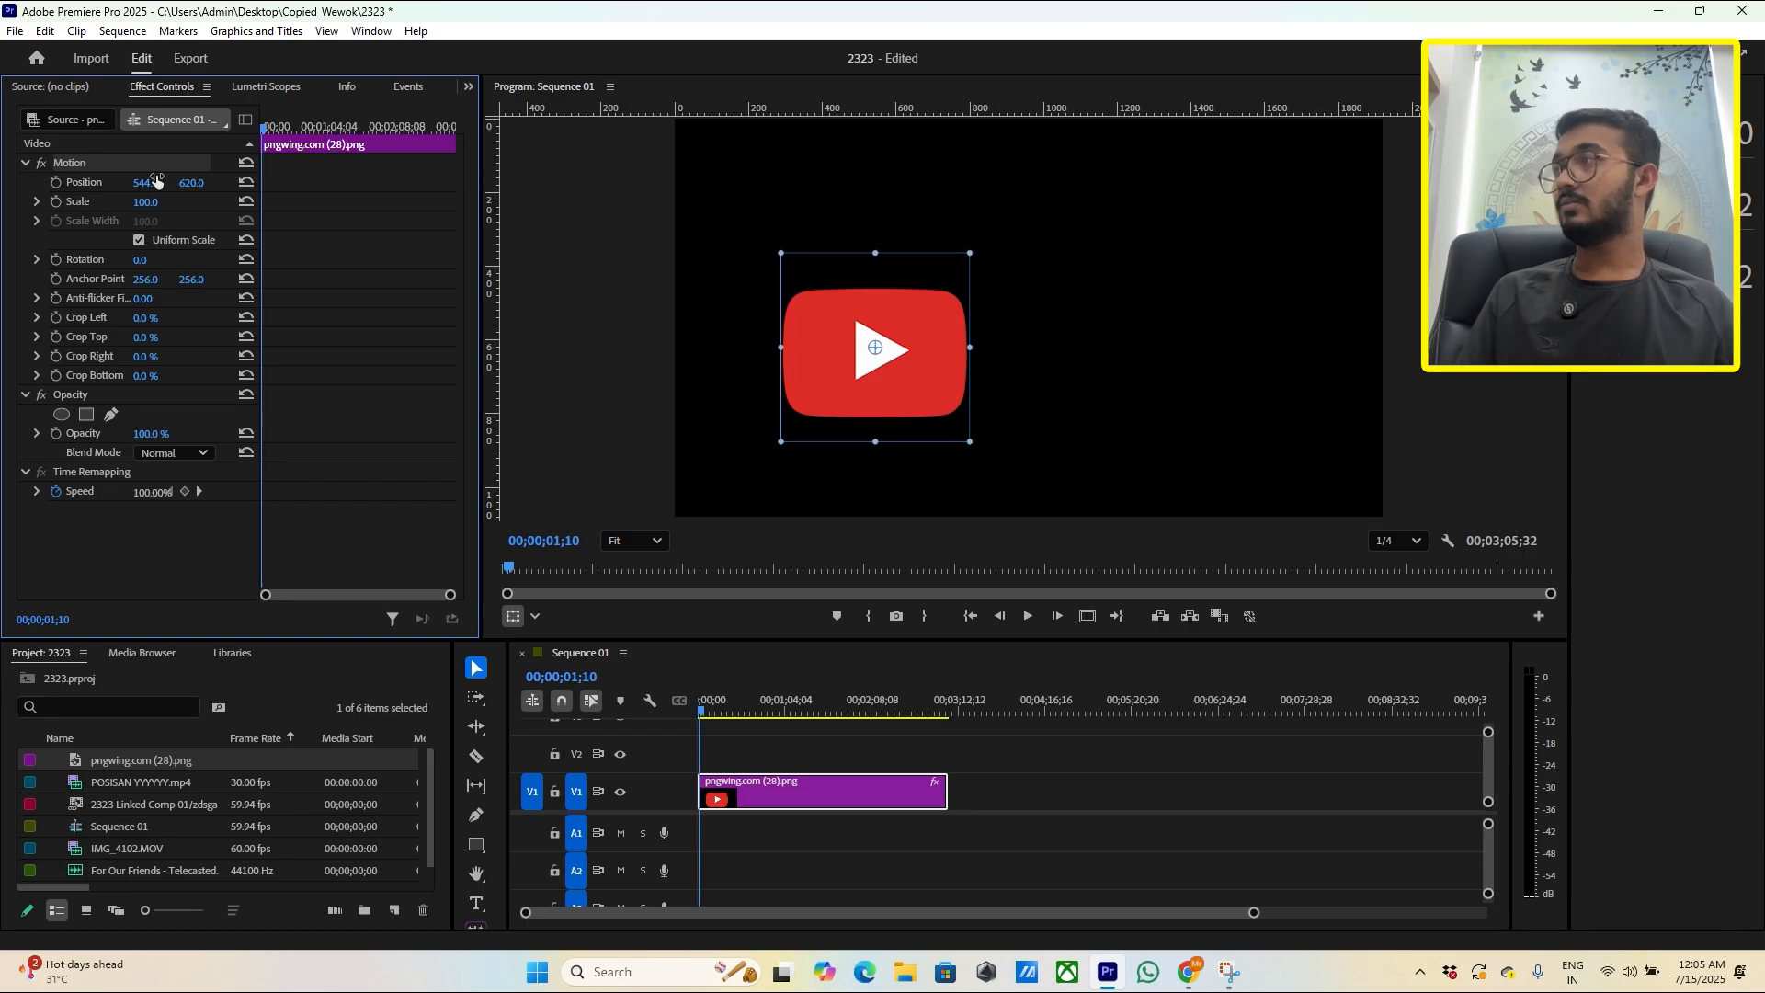
left_click_drag(784, 324, 1184, 355)
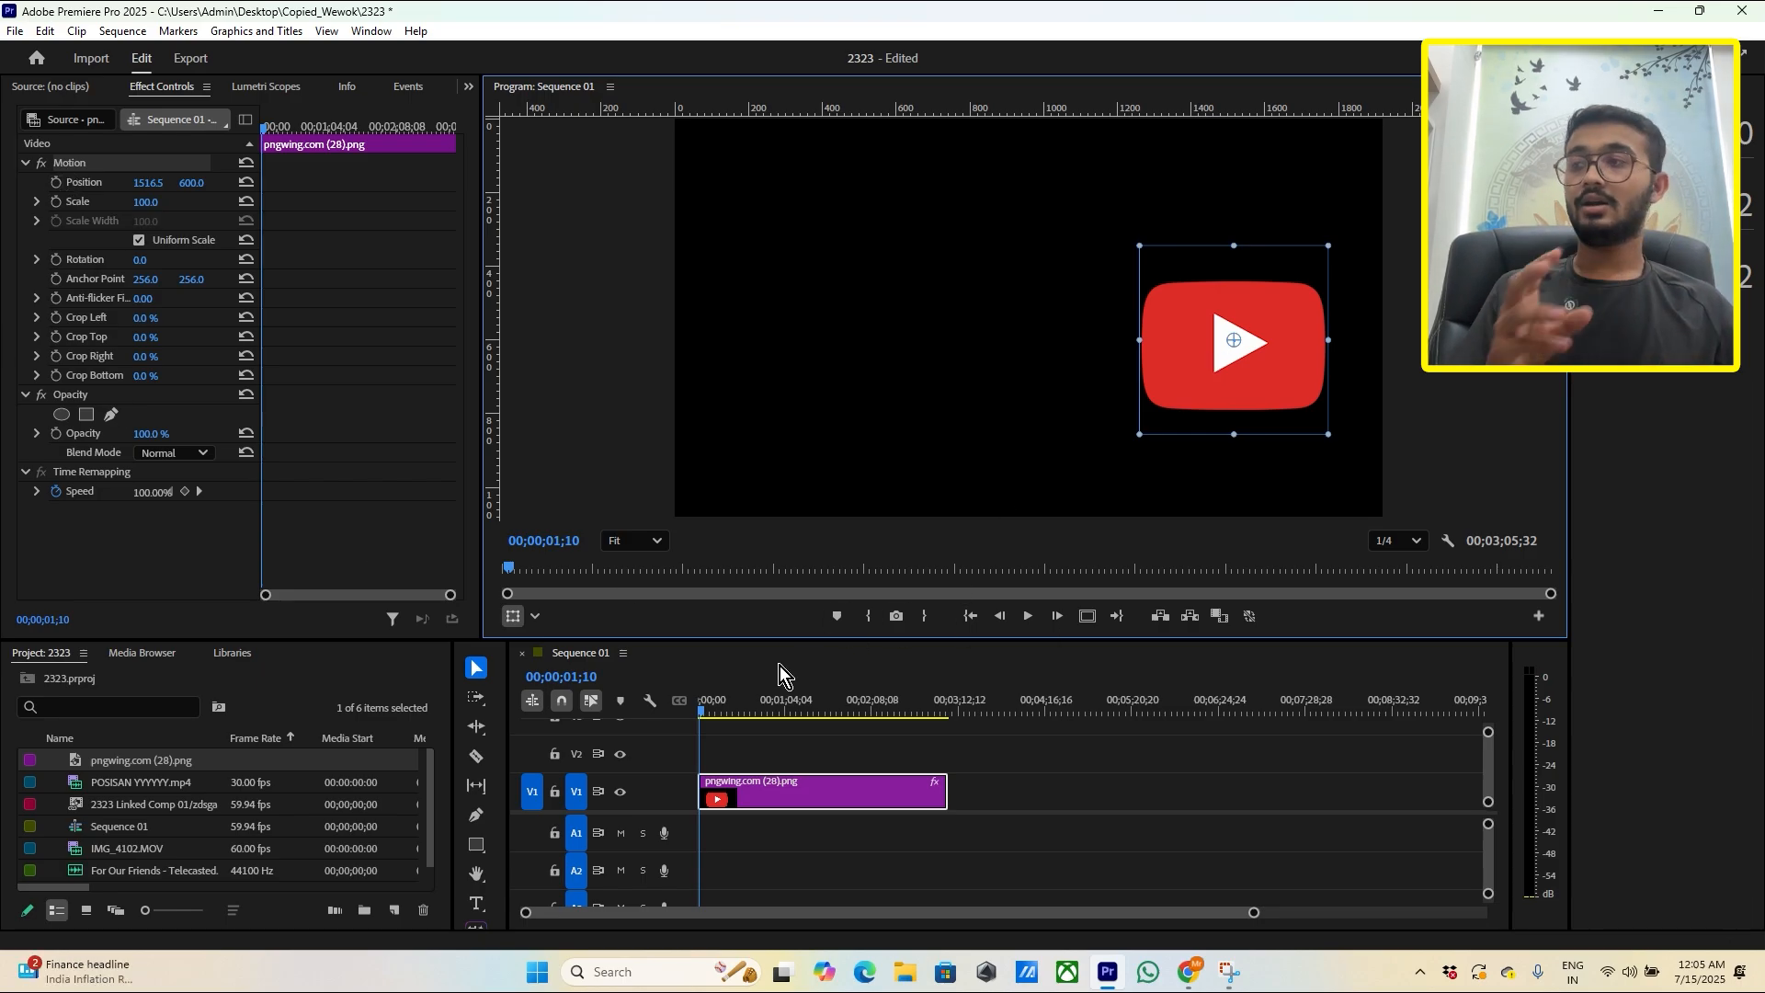
left_click(719, 712)
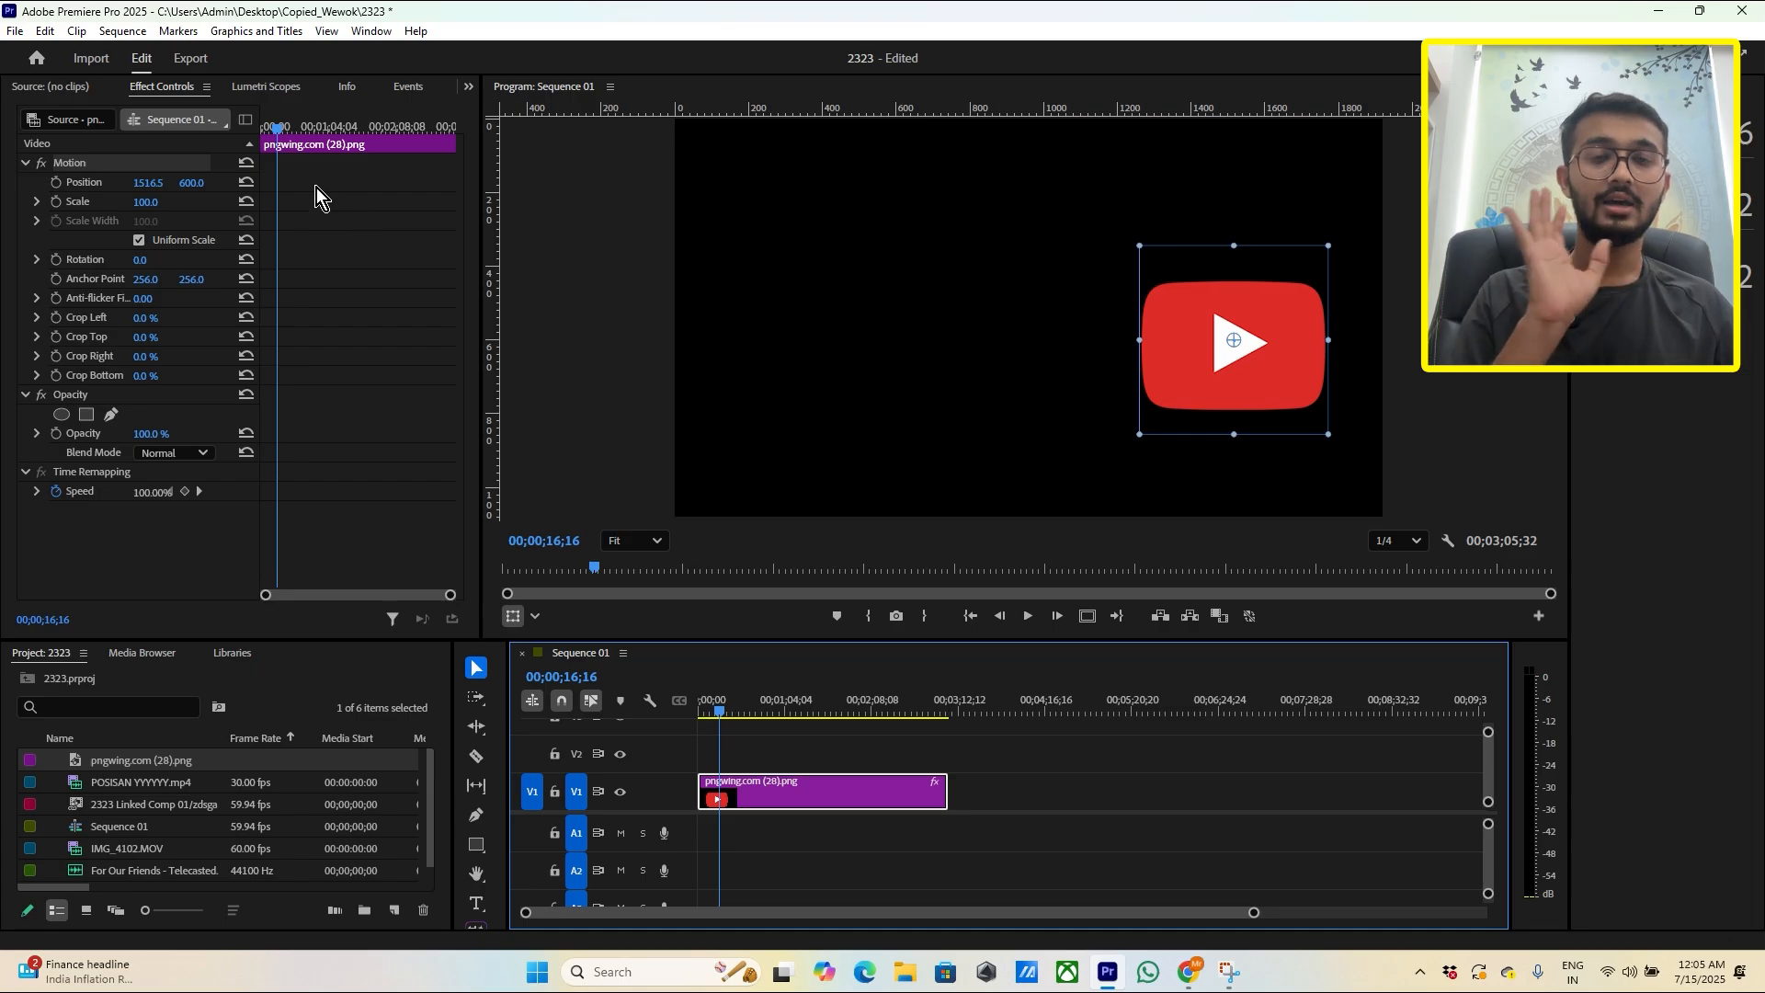
left_click(245, 182)
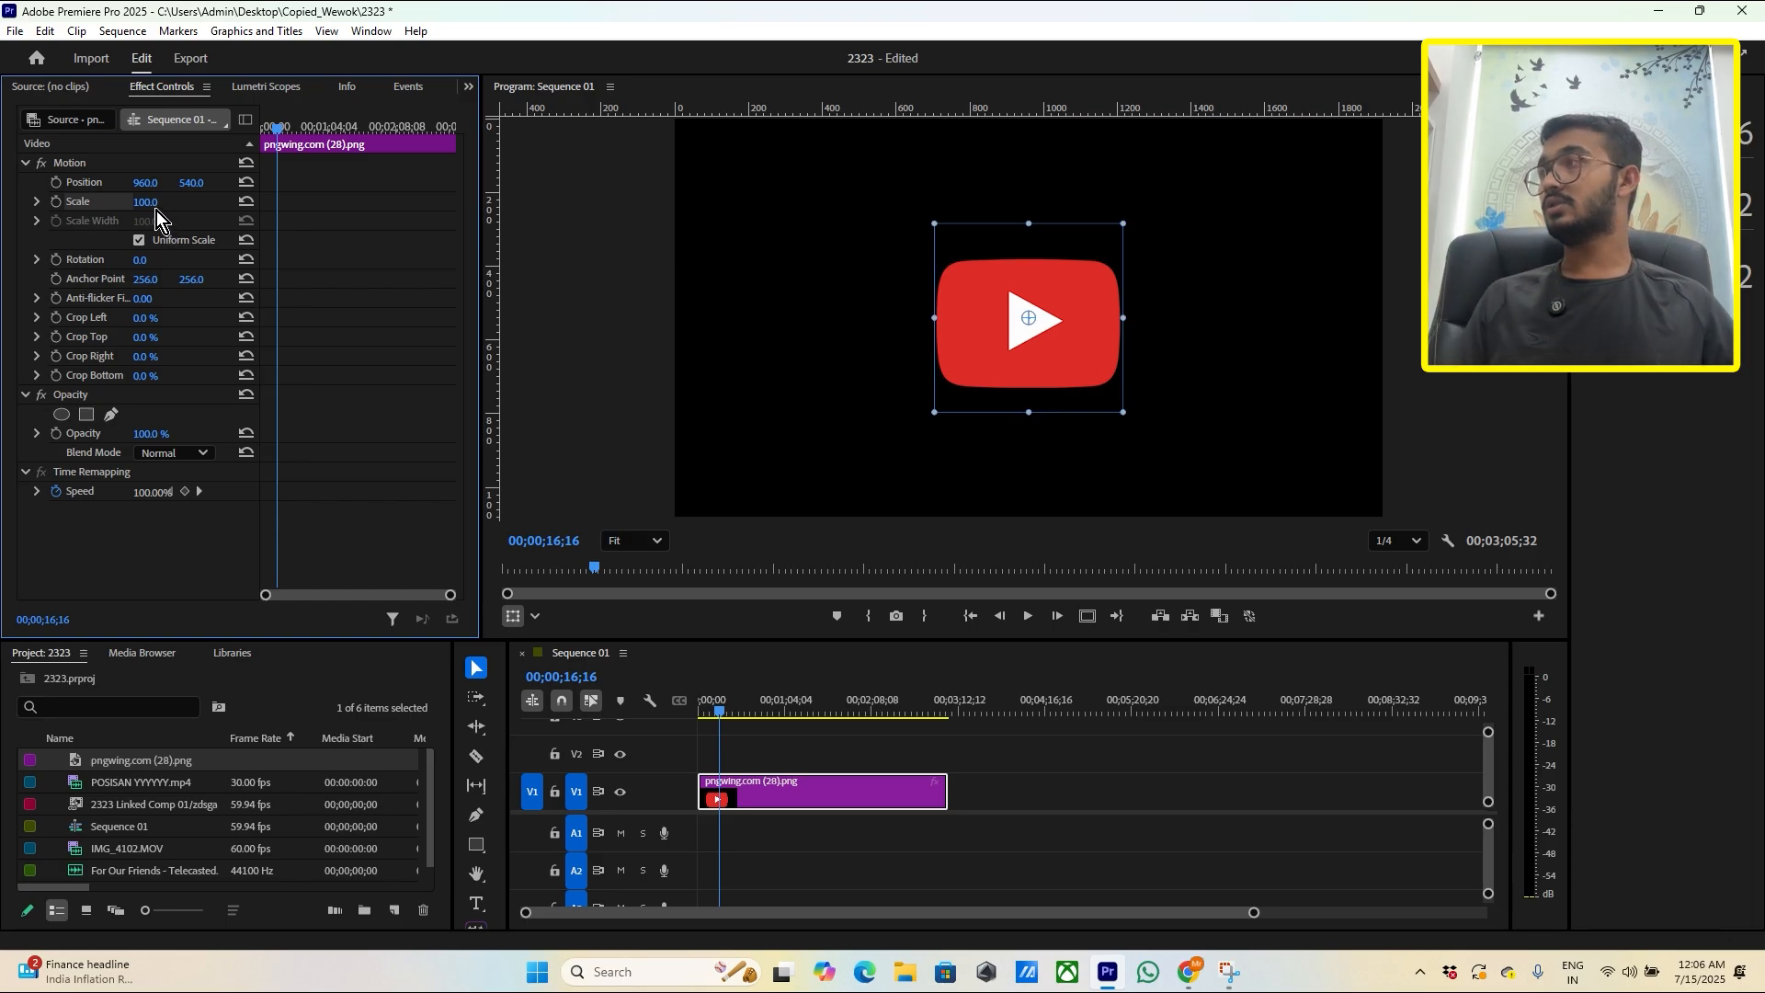
Step: Try enlarging the logo in the frame and set its scale to 40
left_click_drag(150, 201, 357, 202)
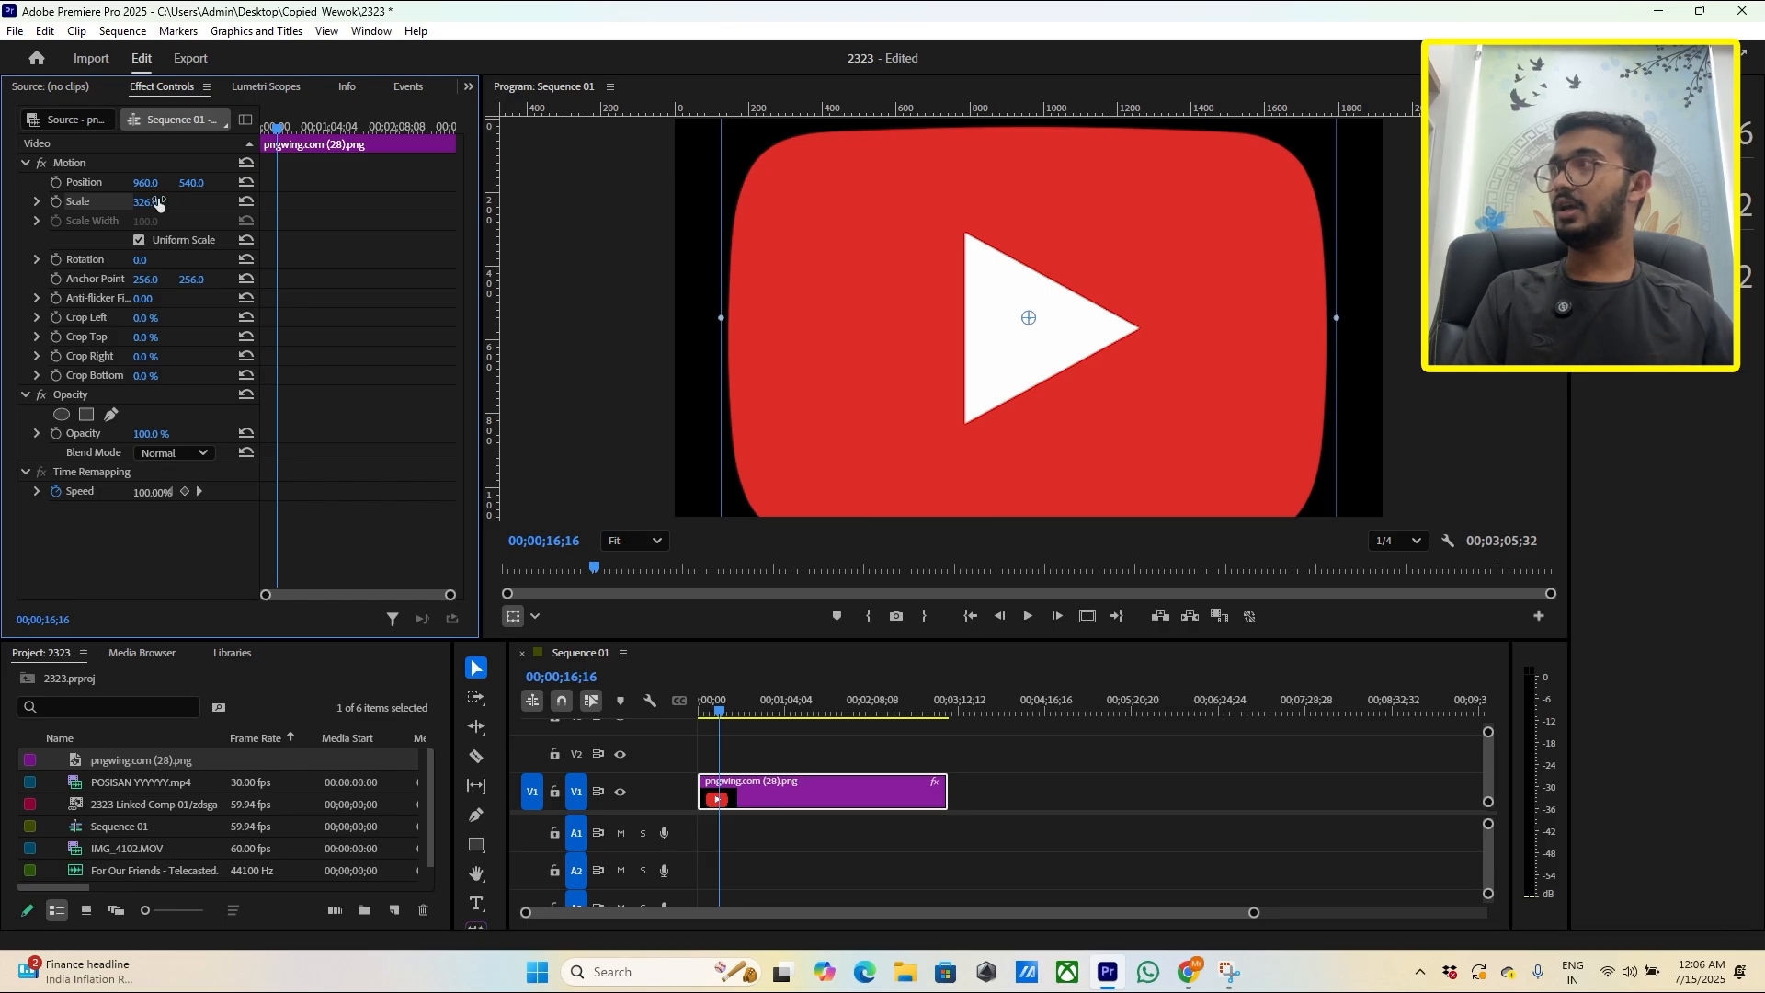
left_click_drag(159, 202, 32, 202)
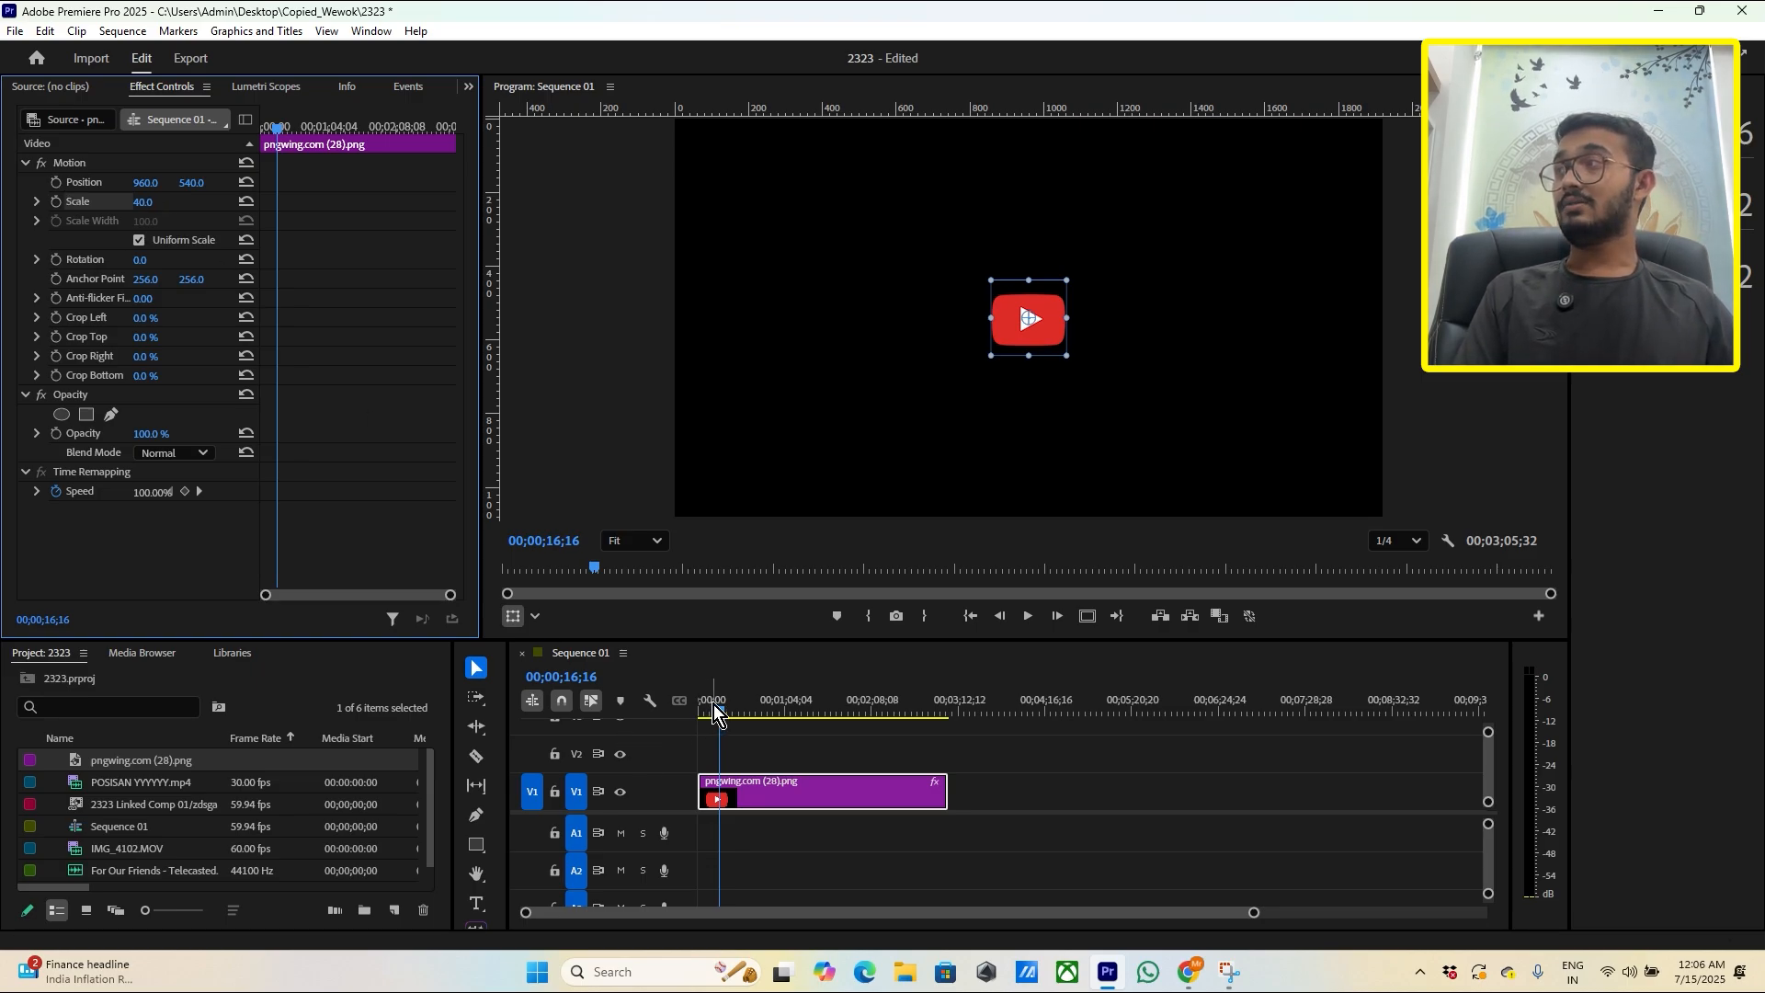
Step: Animate the logo's scale from 3157 at the start of the sequence to 62 at 00;00;03;29
left_click_drag(716, 708, 693, 717)
left_click(56, 202)
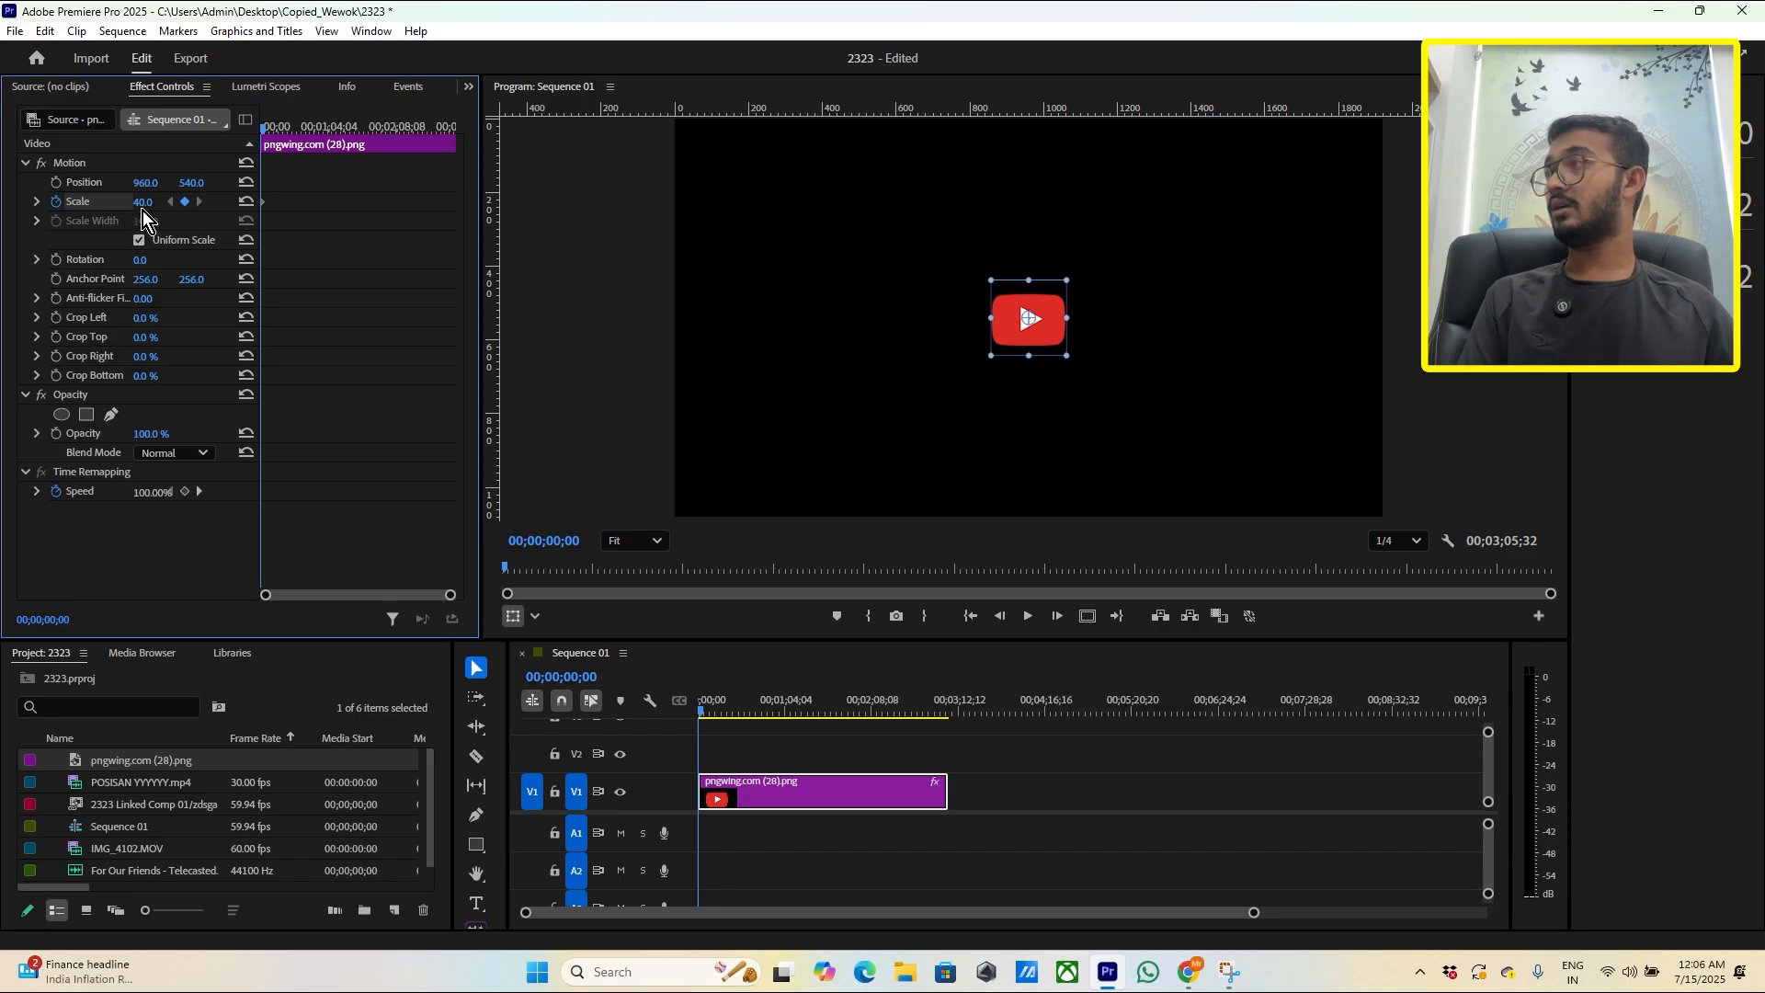
left_click_drag(146, 201, 1081, 202)
left_click(273, 129)
left_click_drag(272, 128, 266, 128)
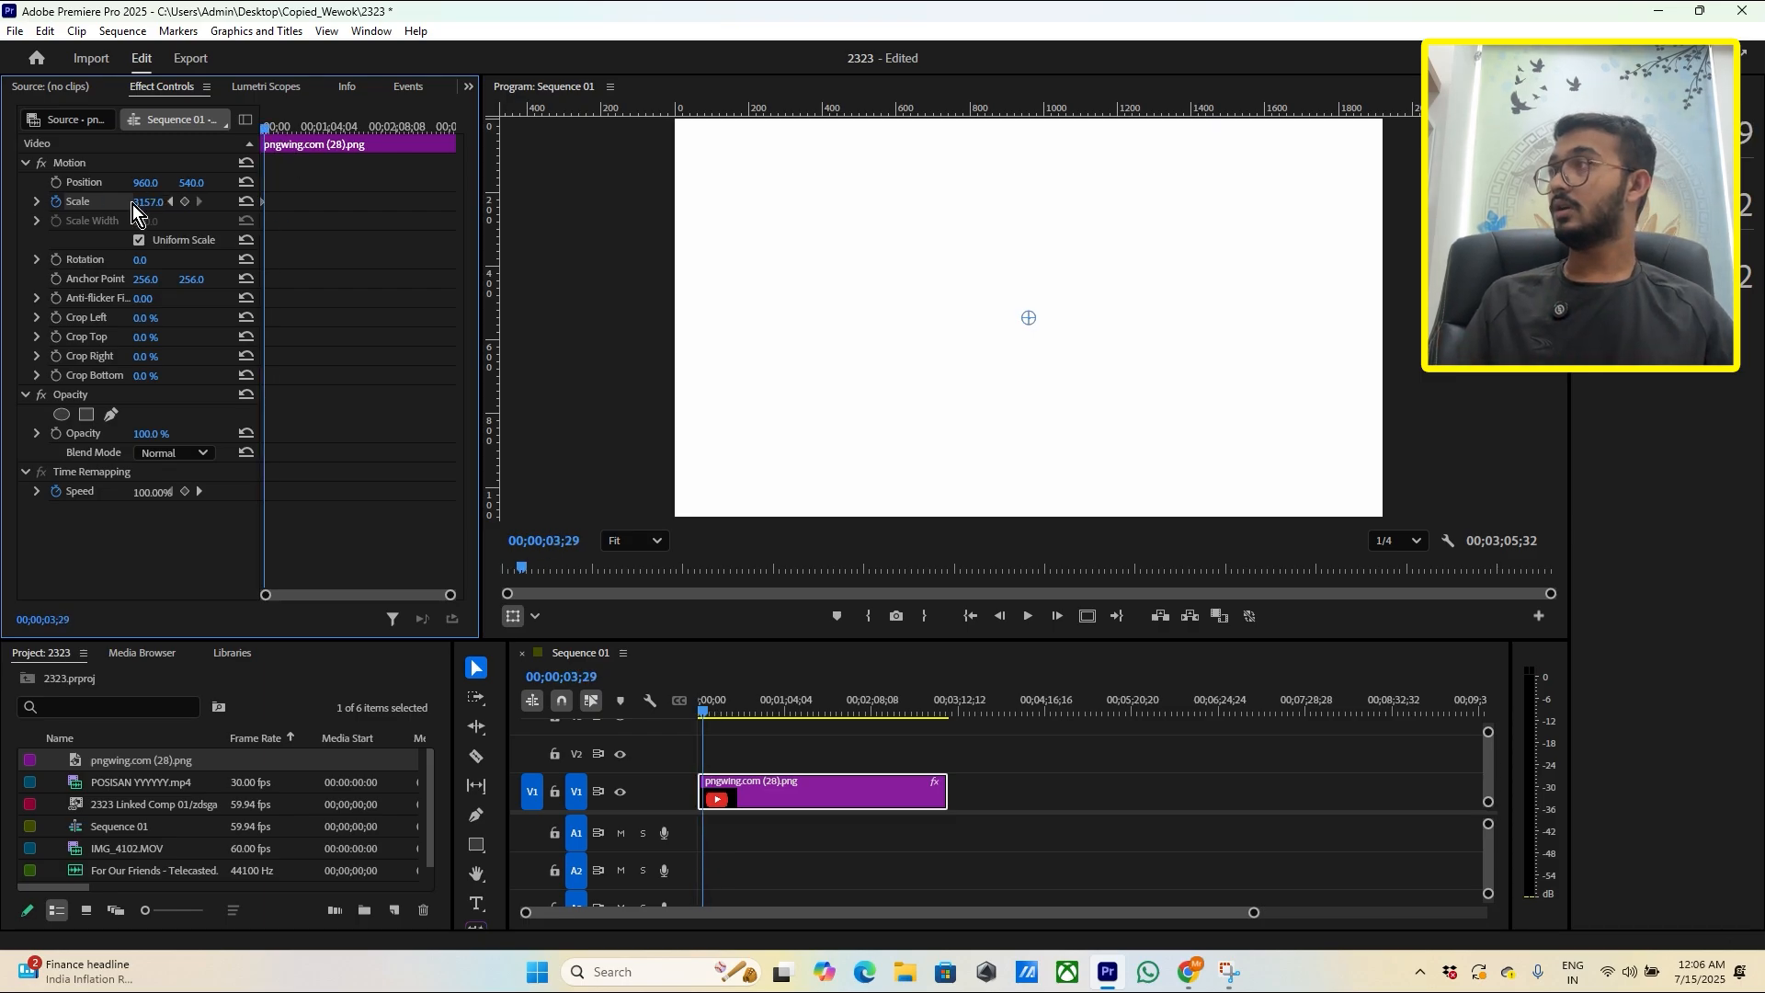
left_click_drag(148, 201, 26, 201)
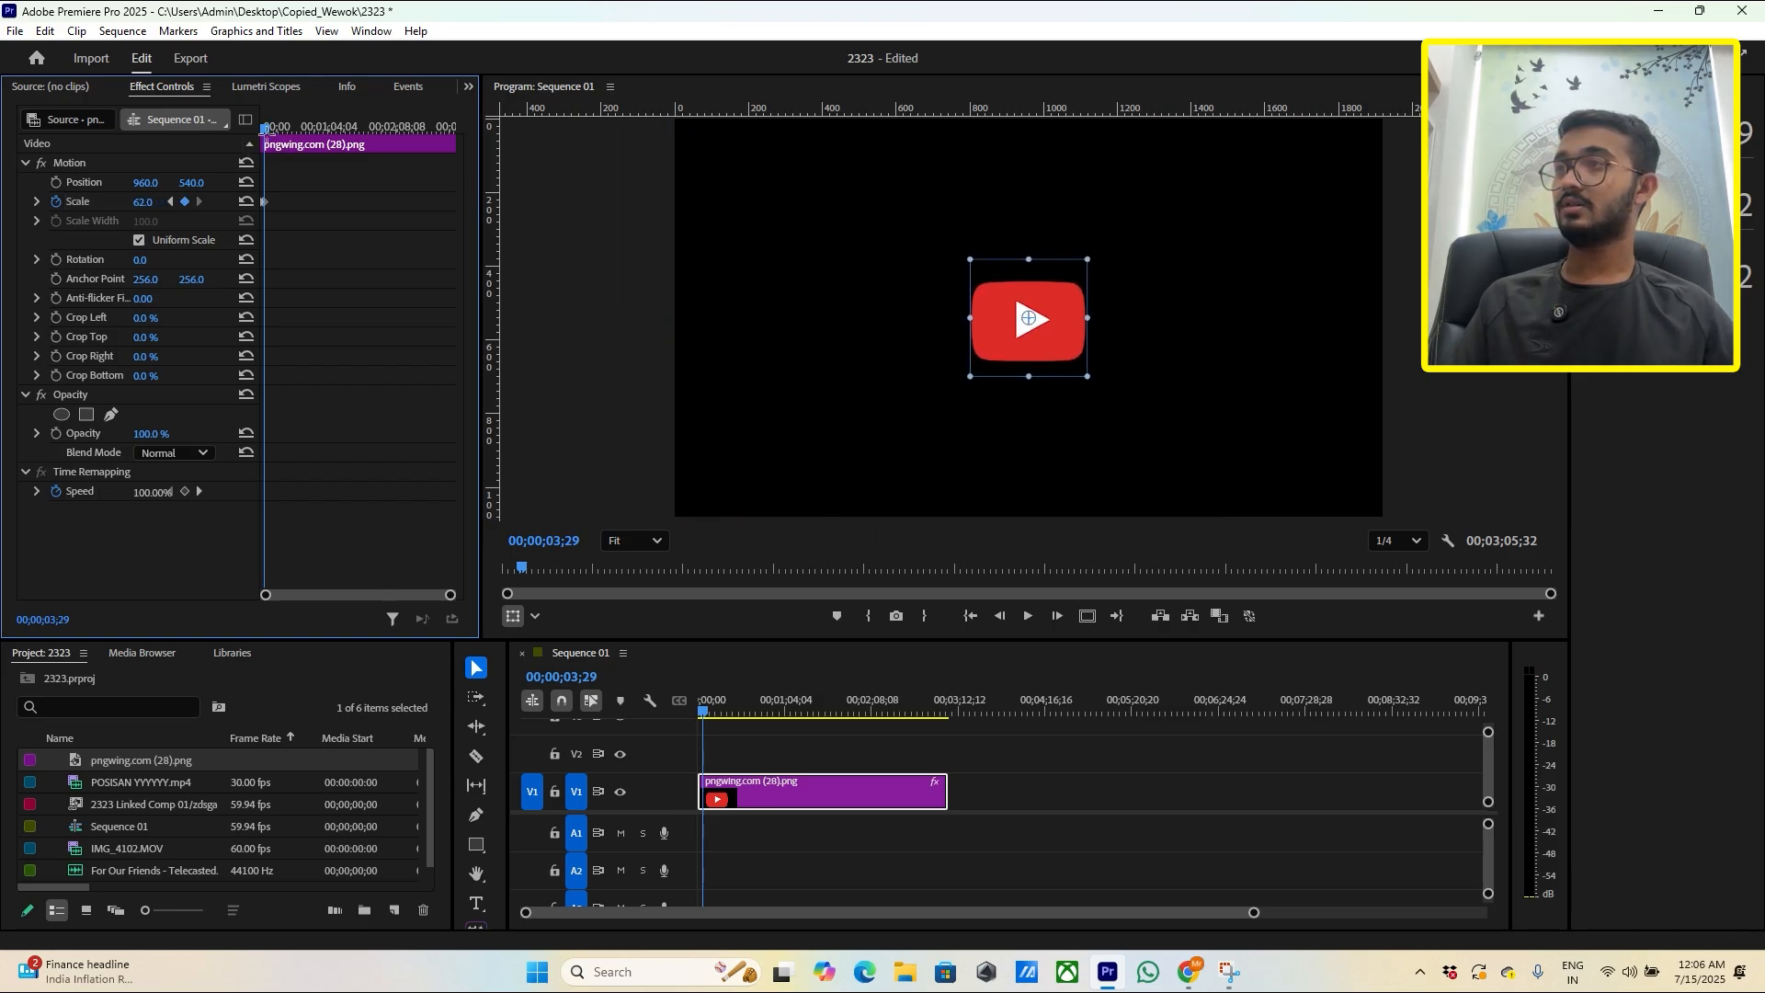
Step: Add more scale keyframes shortly after 00;00;03;29, ending with a scale of 65 at 00;00;06;58
left_click_drag(265, 127, 268, 125)
left_click_drag(137, 201, 146, 202)
left_click_drag(263, 130, 265, 129)
left_click_drag(145, 202, 140, 202)
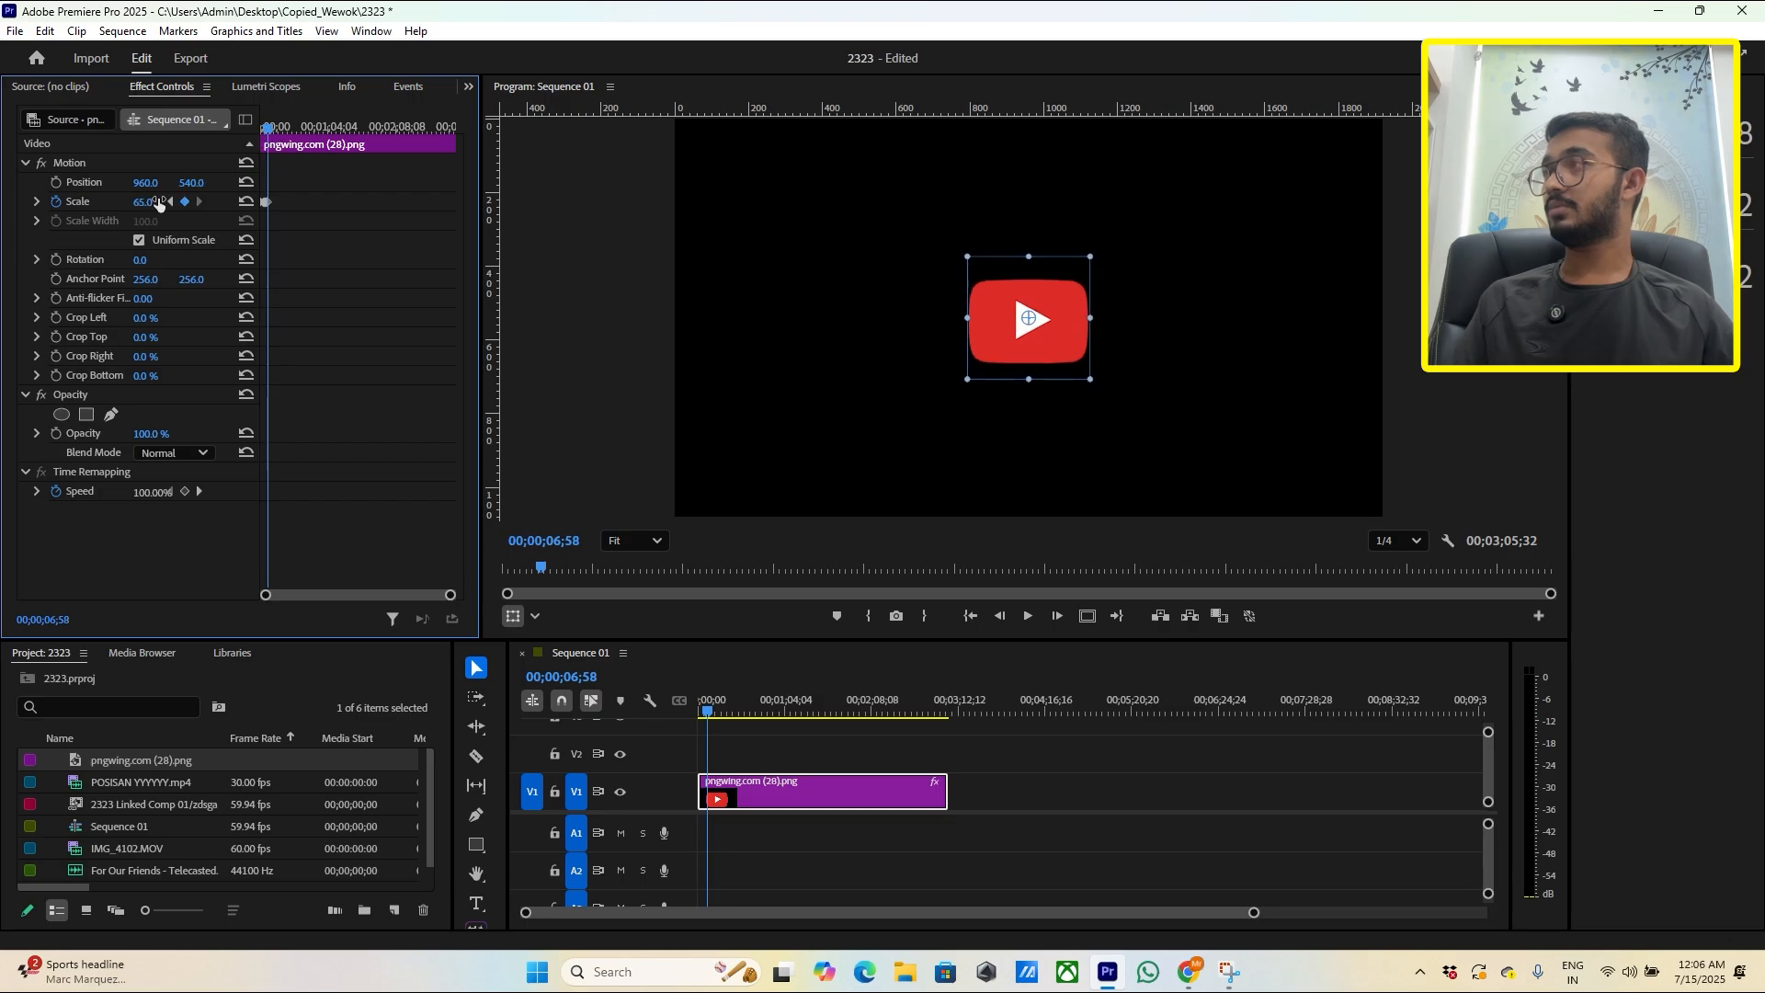
Step: Play the logo's scale animation from the start of the sequence and stop it shortly before its end
key("Home")
key("space")
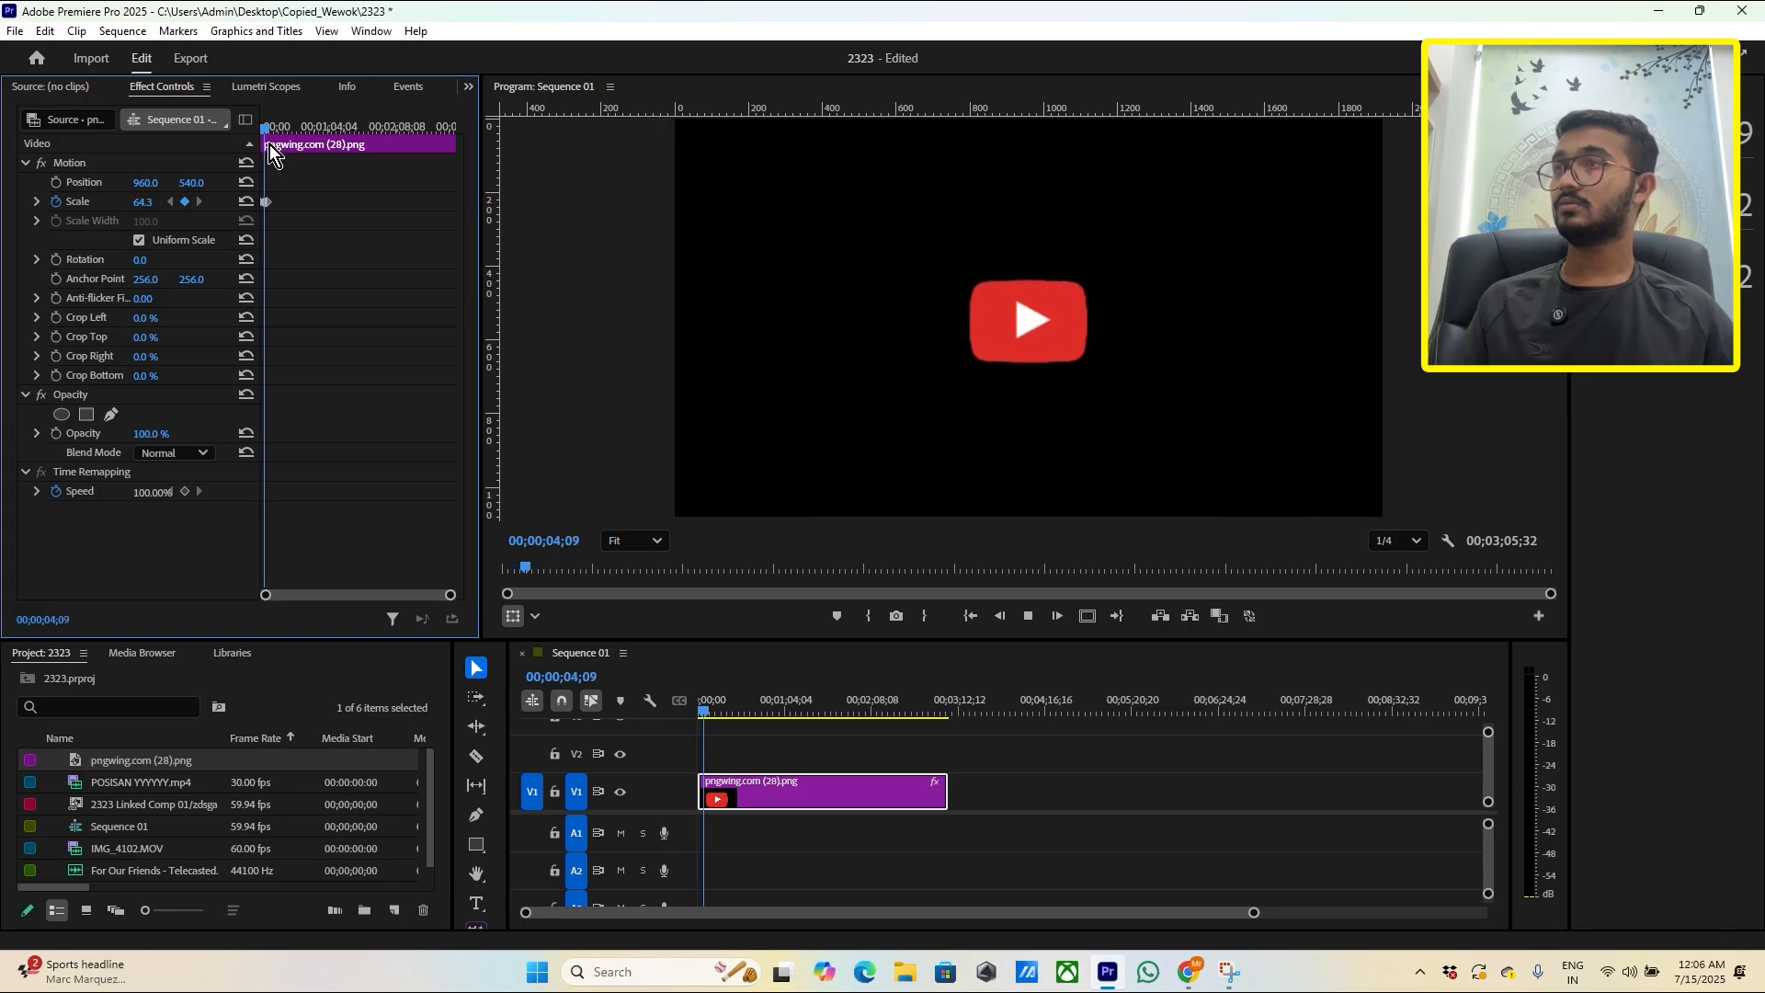
key("space")
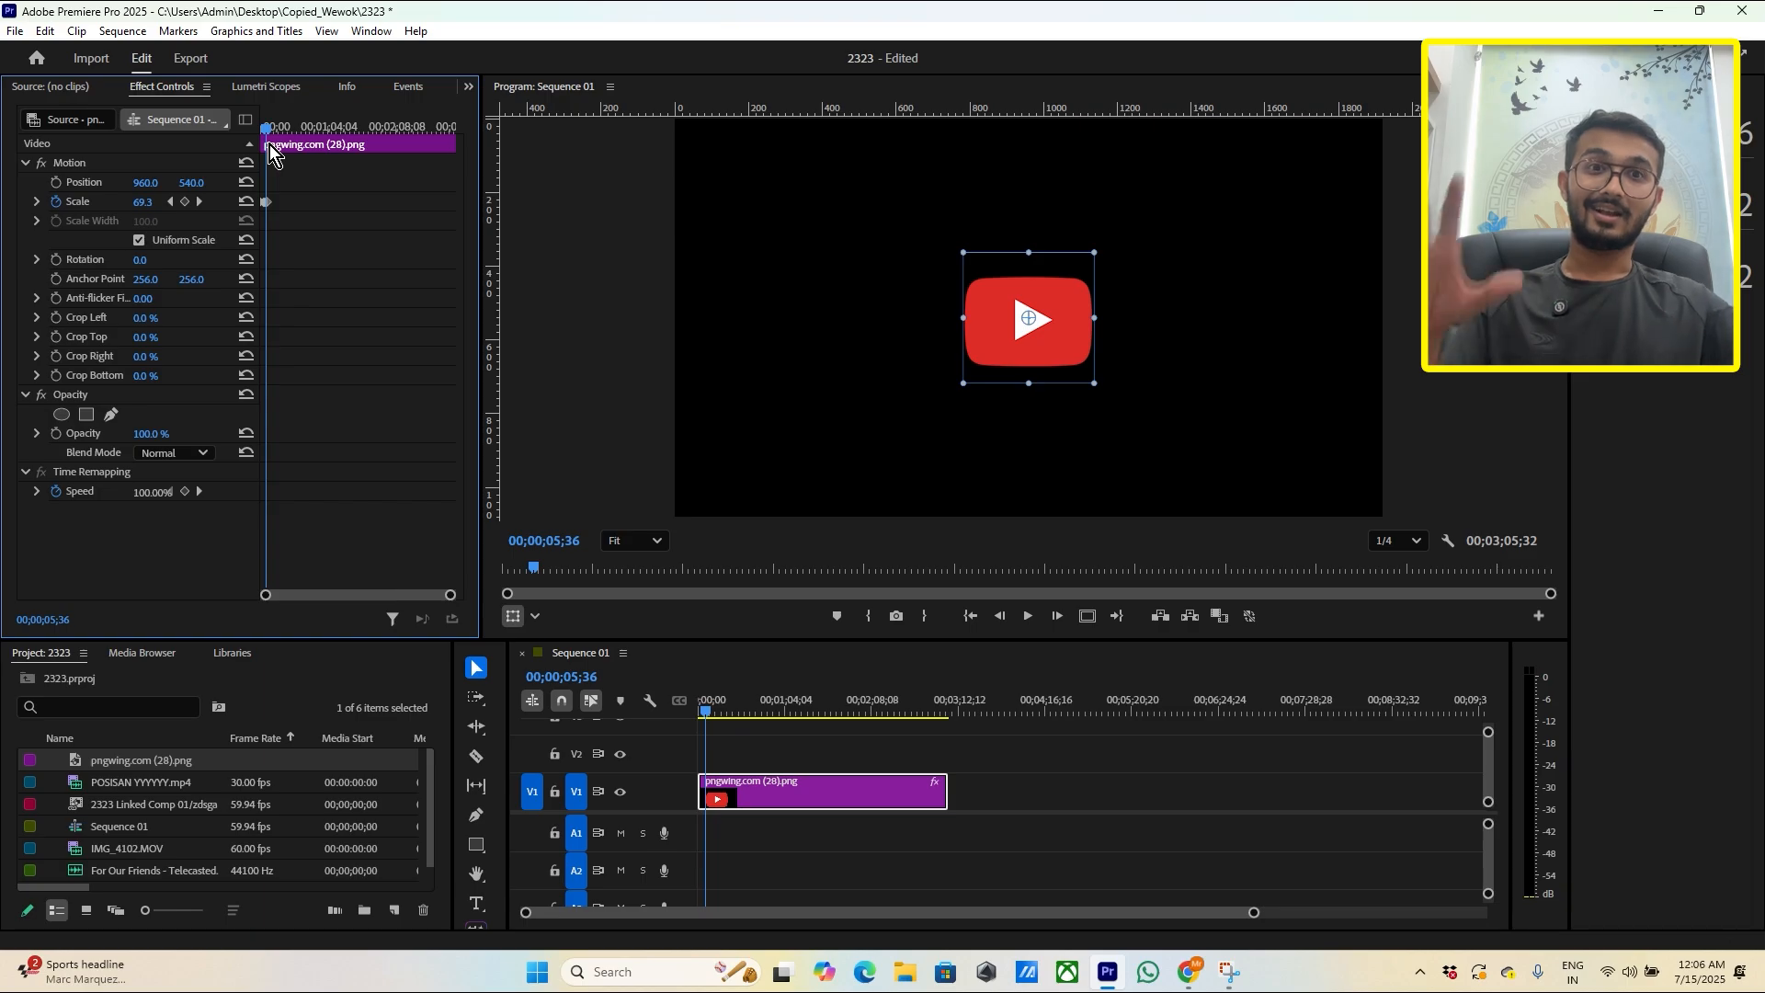
Step: Delete all of the logo's scale keyframes and turn off keyframing for its scale
left_click_drag(293, 252, 300, 202)
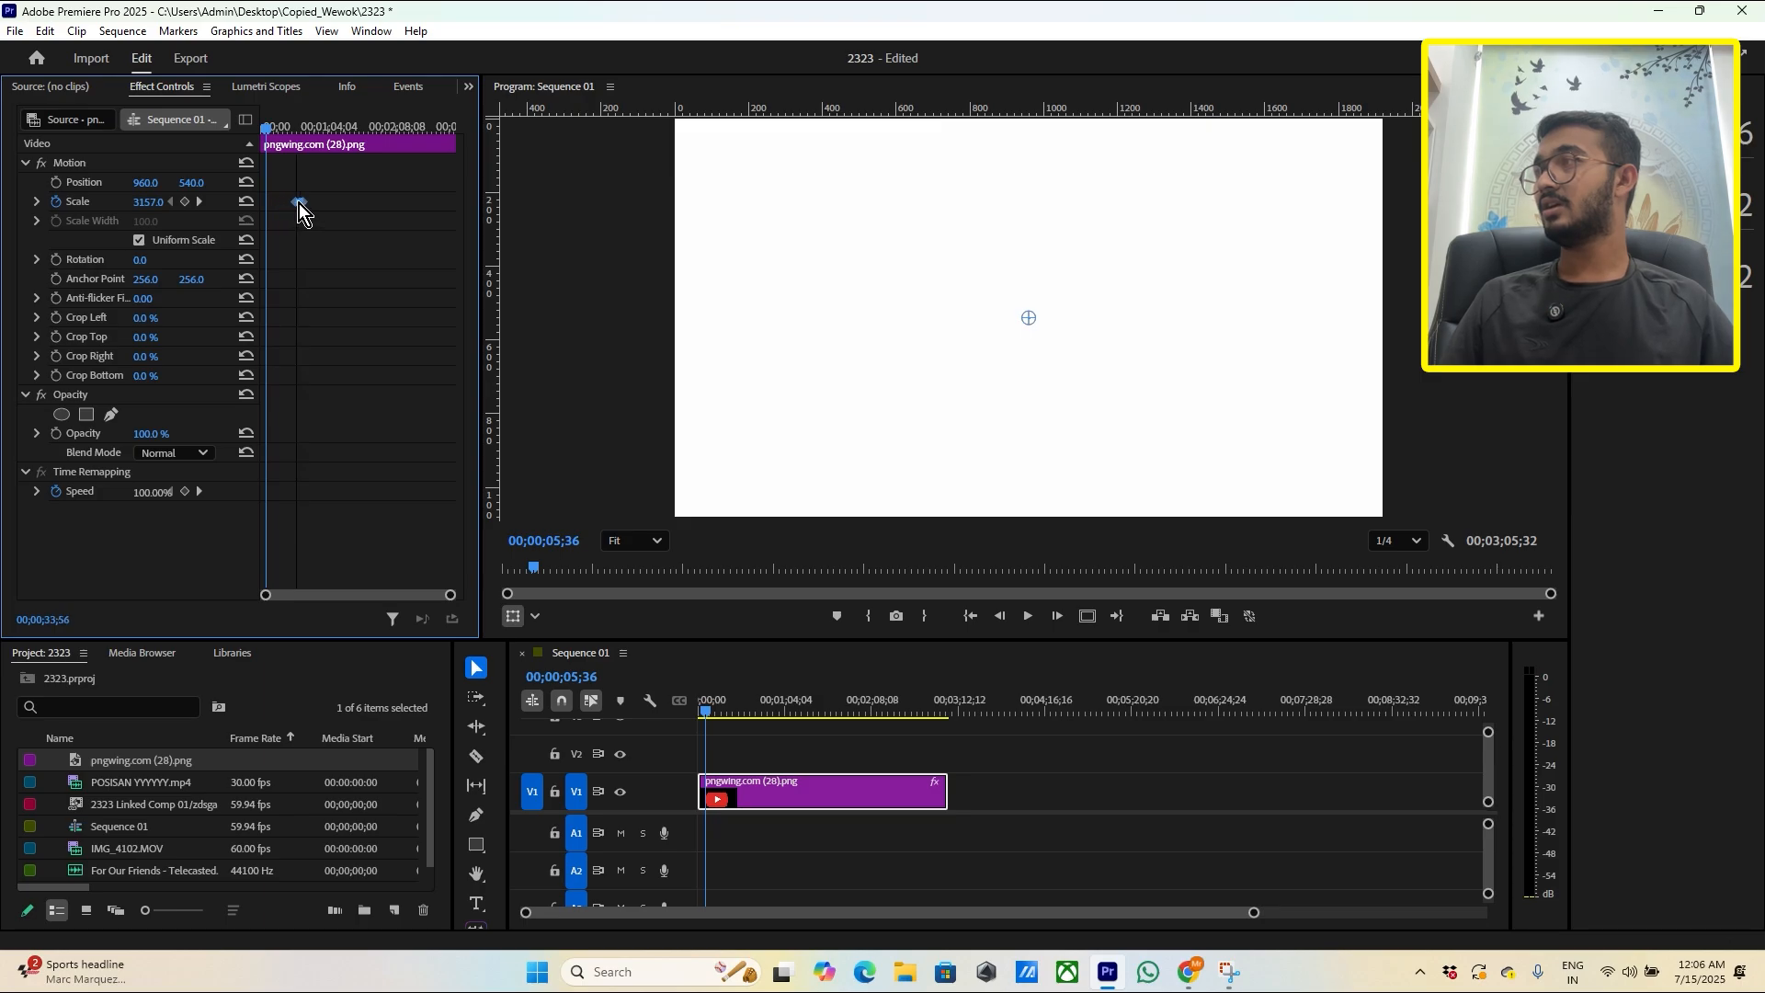
key("Delete")
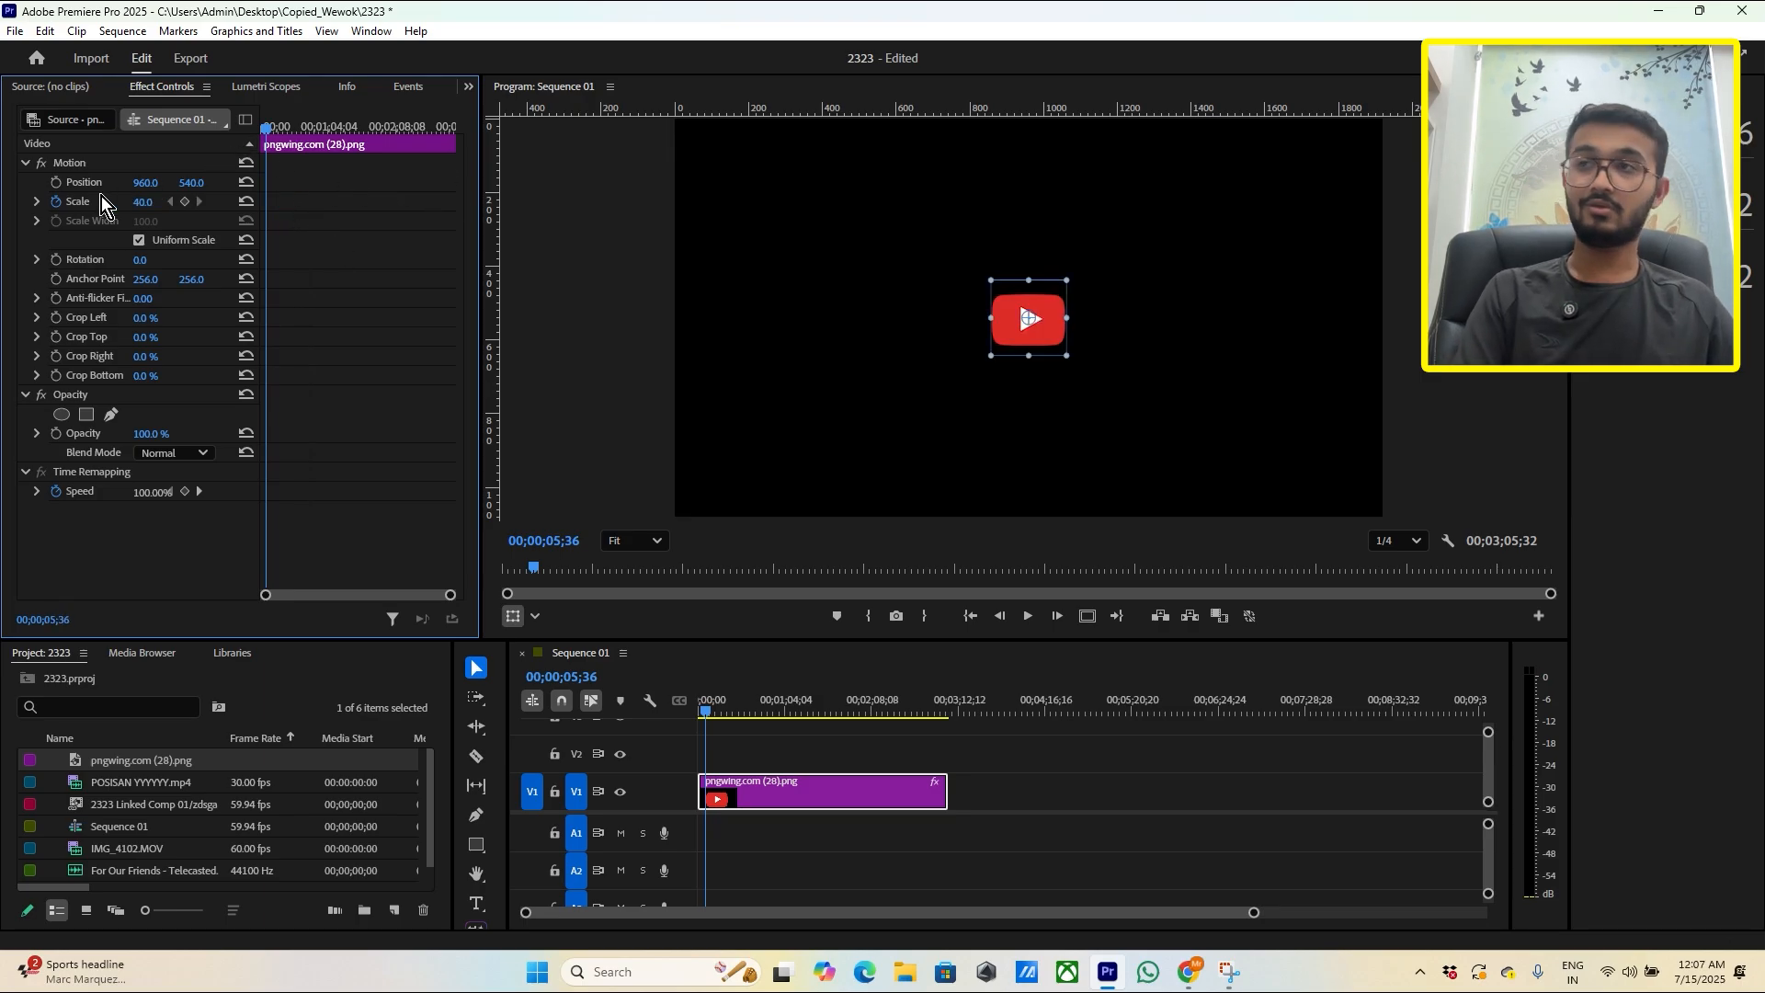
left_click(57, 201)
Step: Start keyframing the logo's scale at 00;00;11;19 with a value of 3409
left_click(268, 142)
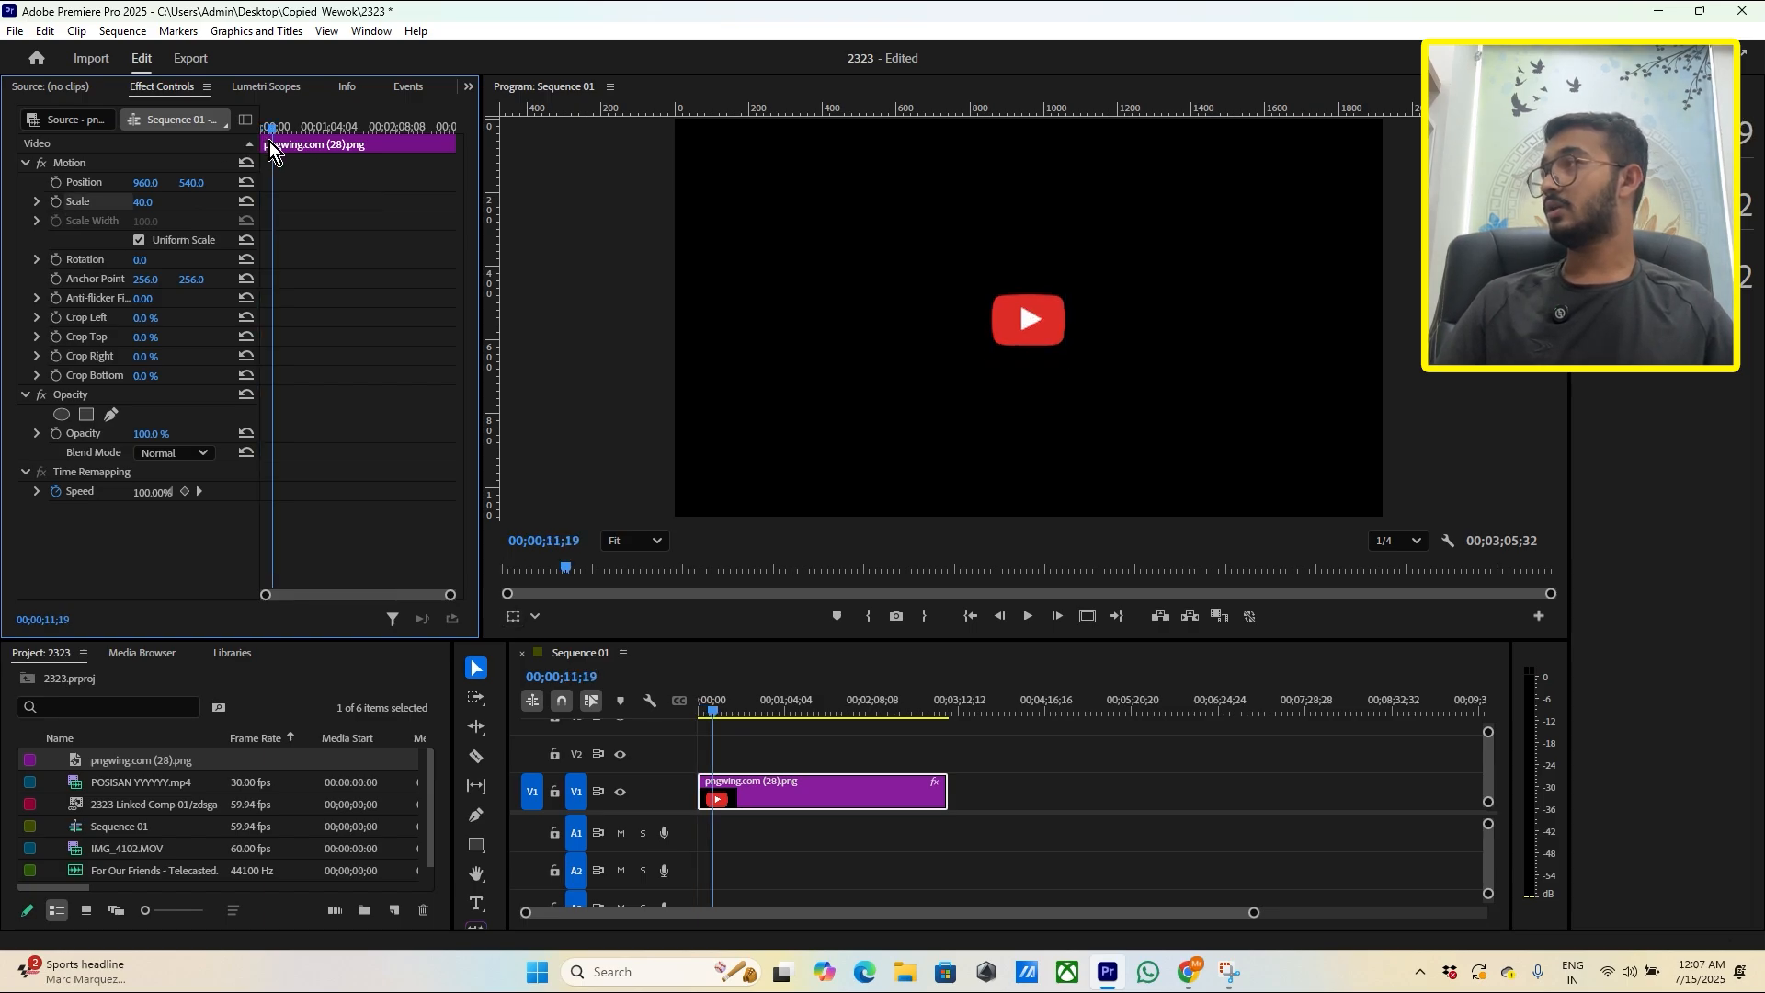
left_click(57, 202)
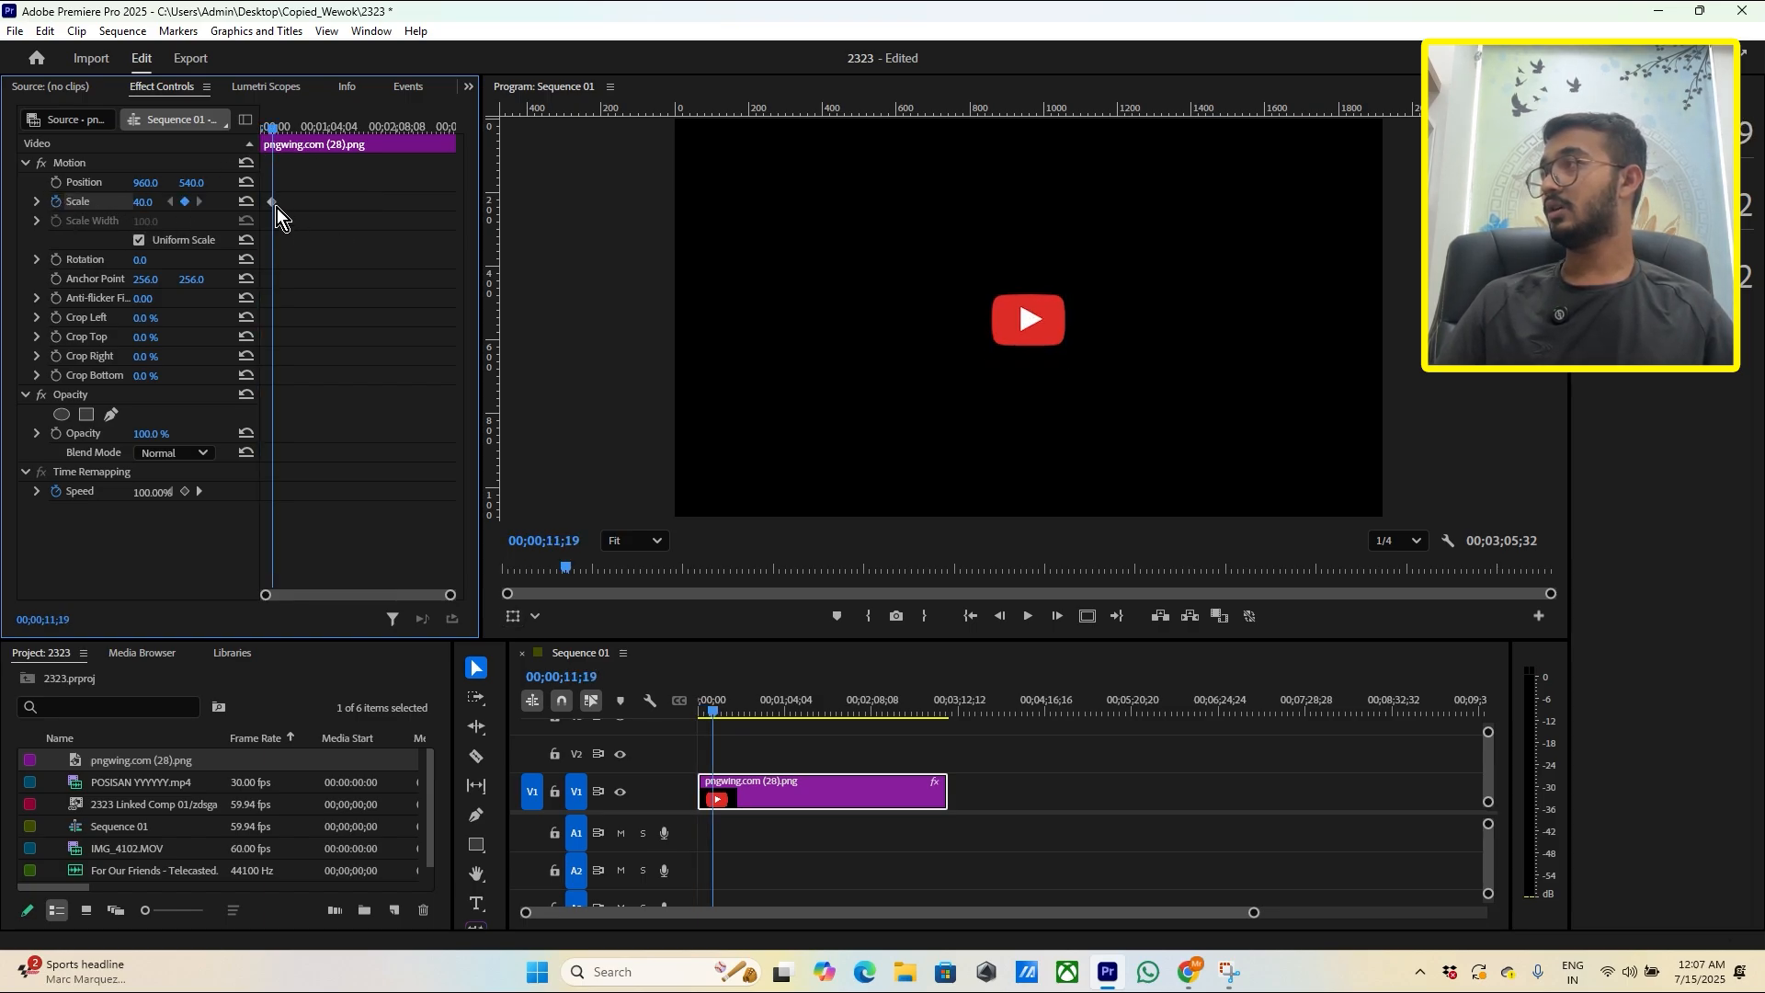
left_click(147, 201)
type("340")
key("Return")
left_click_drag(147, 202, 429, 201)
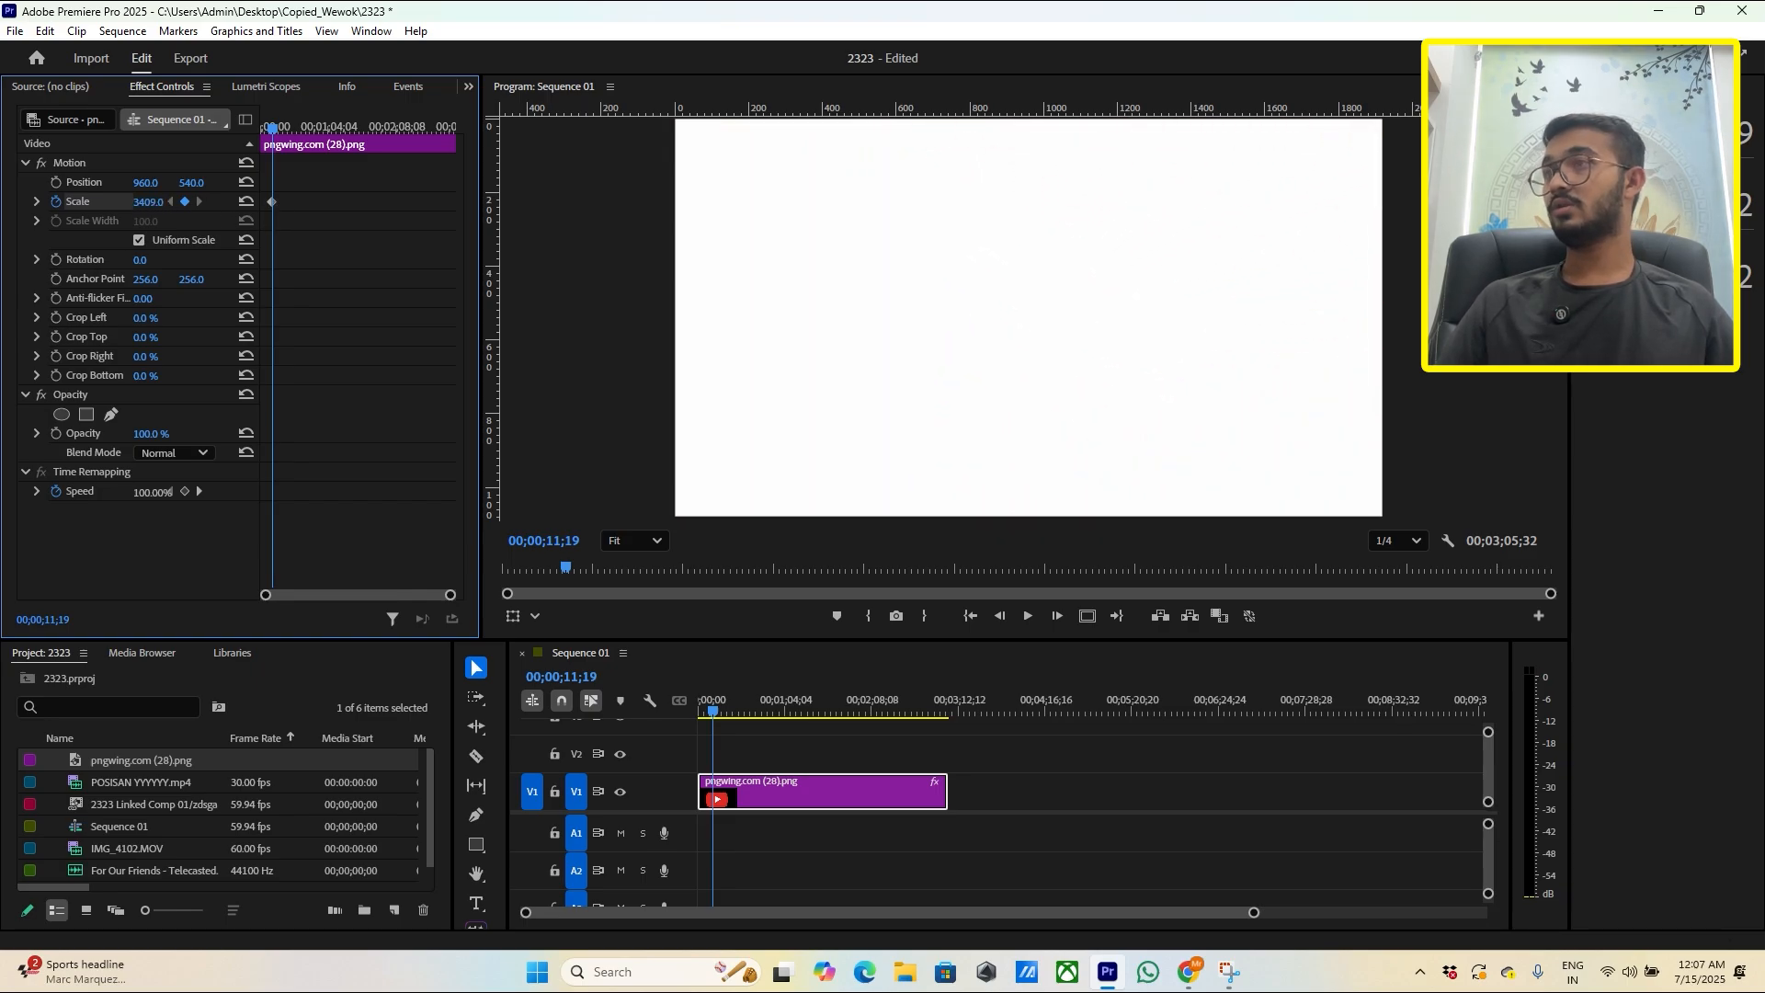
Step: Add a series of alternating smaller and larger scale keyframes, including 158 and ending with 129 at 00;00;26;06
left_click_drag(272, 134, 278, 153)
left_click(145, 202)
type("371")
key("Return")
mouse_move(145, 201)
left_mouse_down()
mouse_move(9, 201)
mouse_move(159, 201)
mouse_move(125, 202)
left_mouse_up()
left_click_drag(283, 124, 287, 124)
left_click_drag(147, 201, 177, 202)
left_click_drag(284, 124, 291, 119)
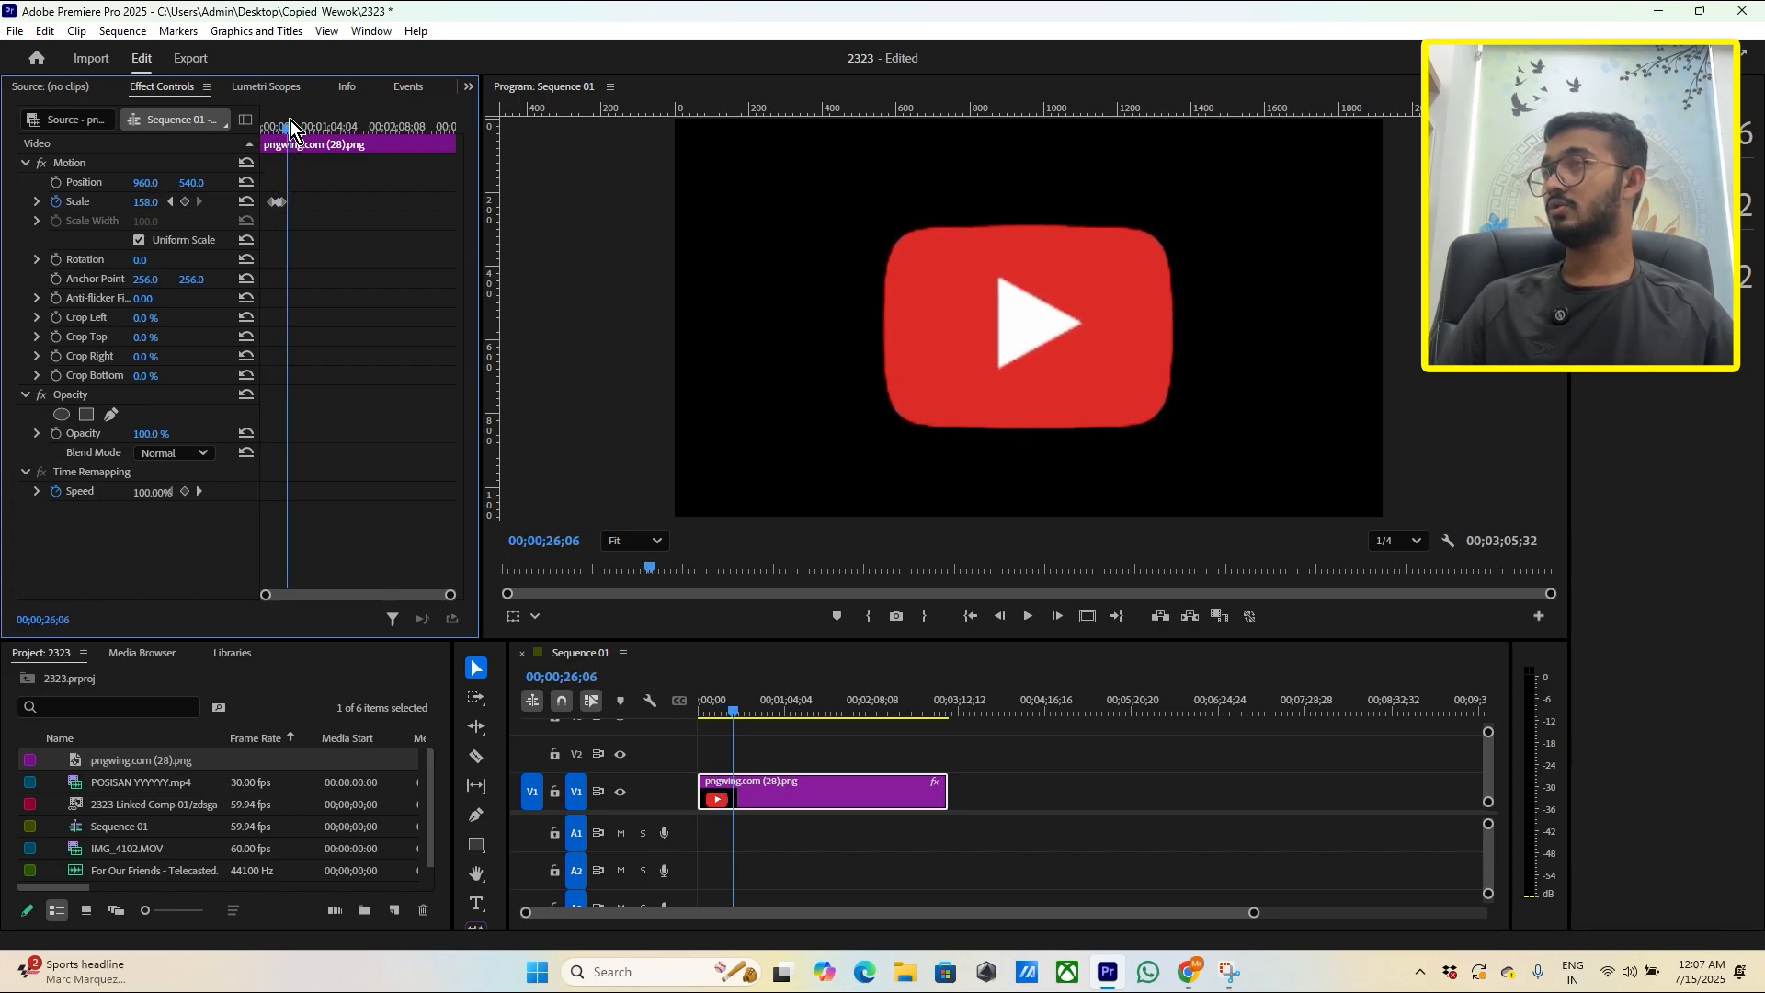
left_click_drag(147, 202, 125, 201)
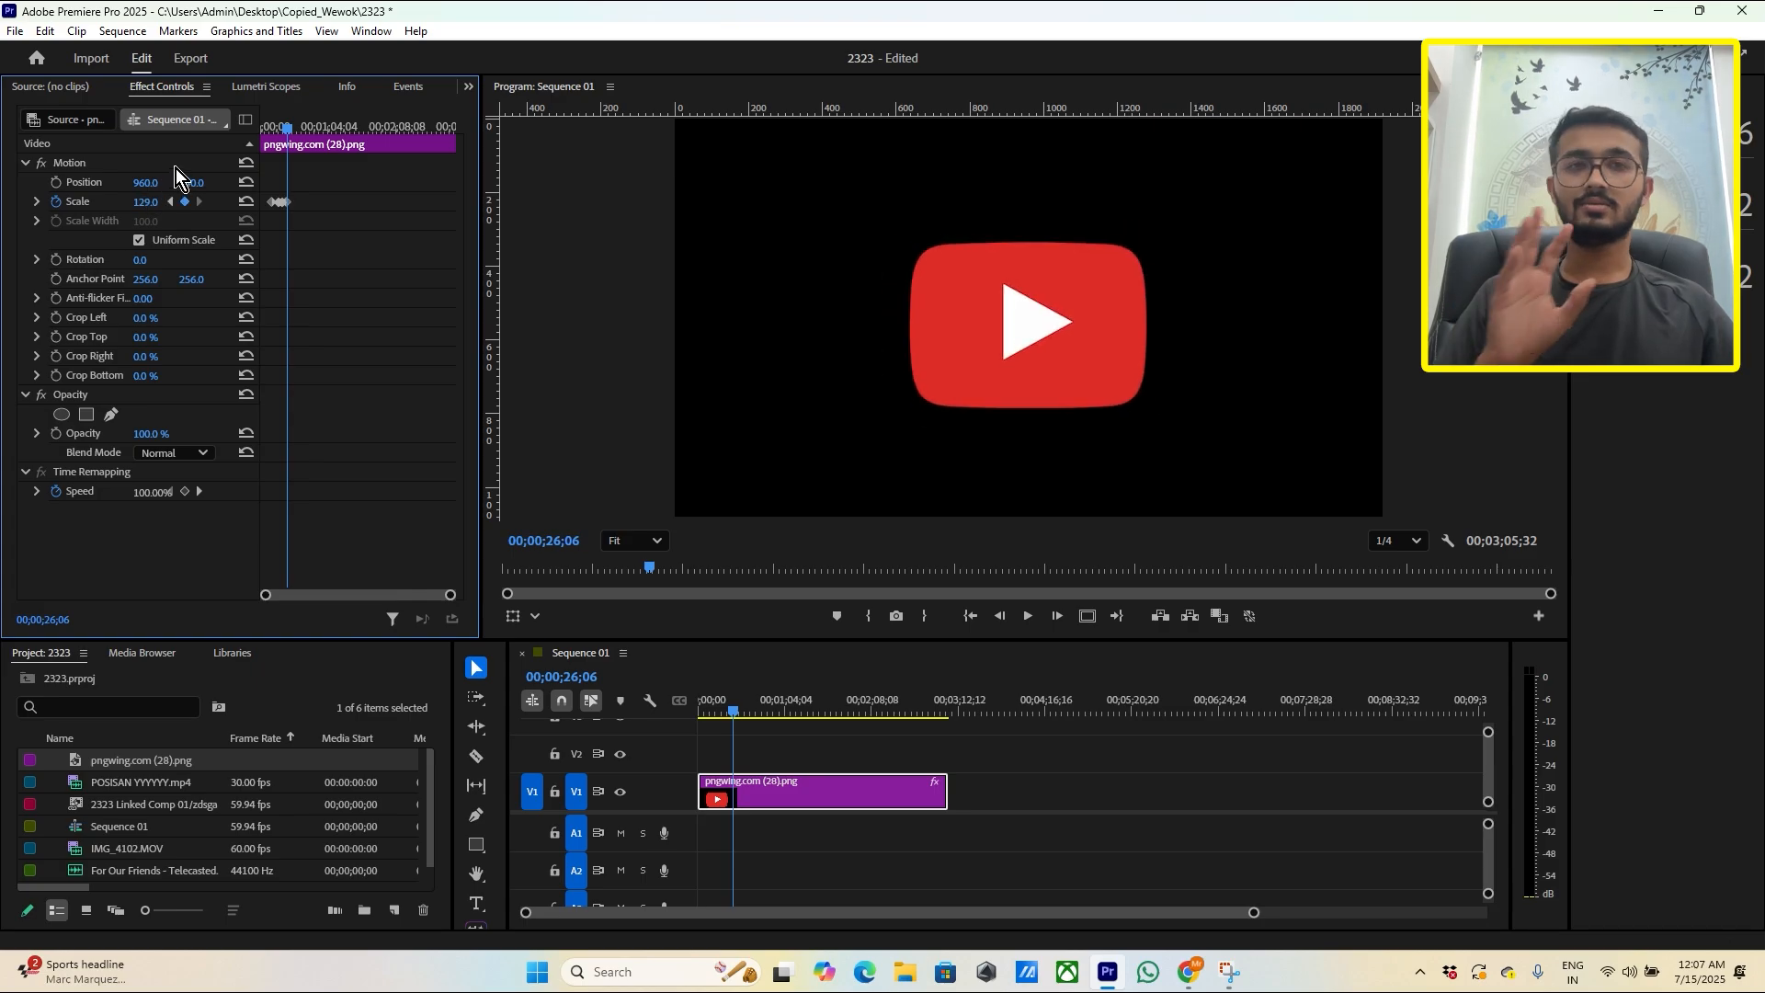
Step: Apply Ease In interpolation to all of the logo's scale keyframes
left_click_drag(318, 175, 259, 214)
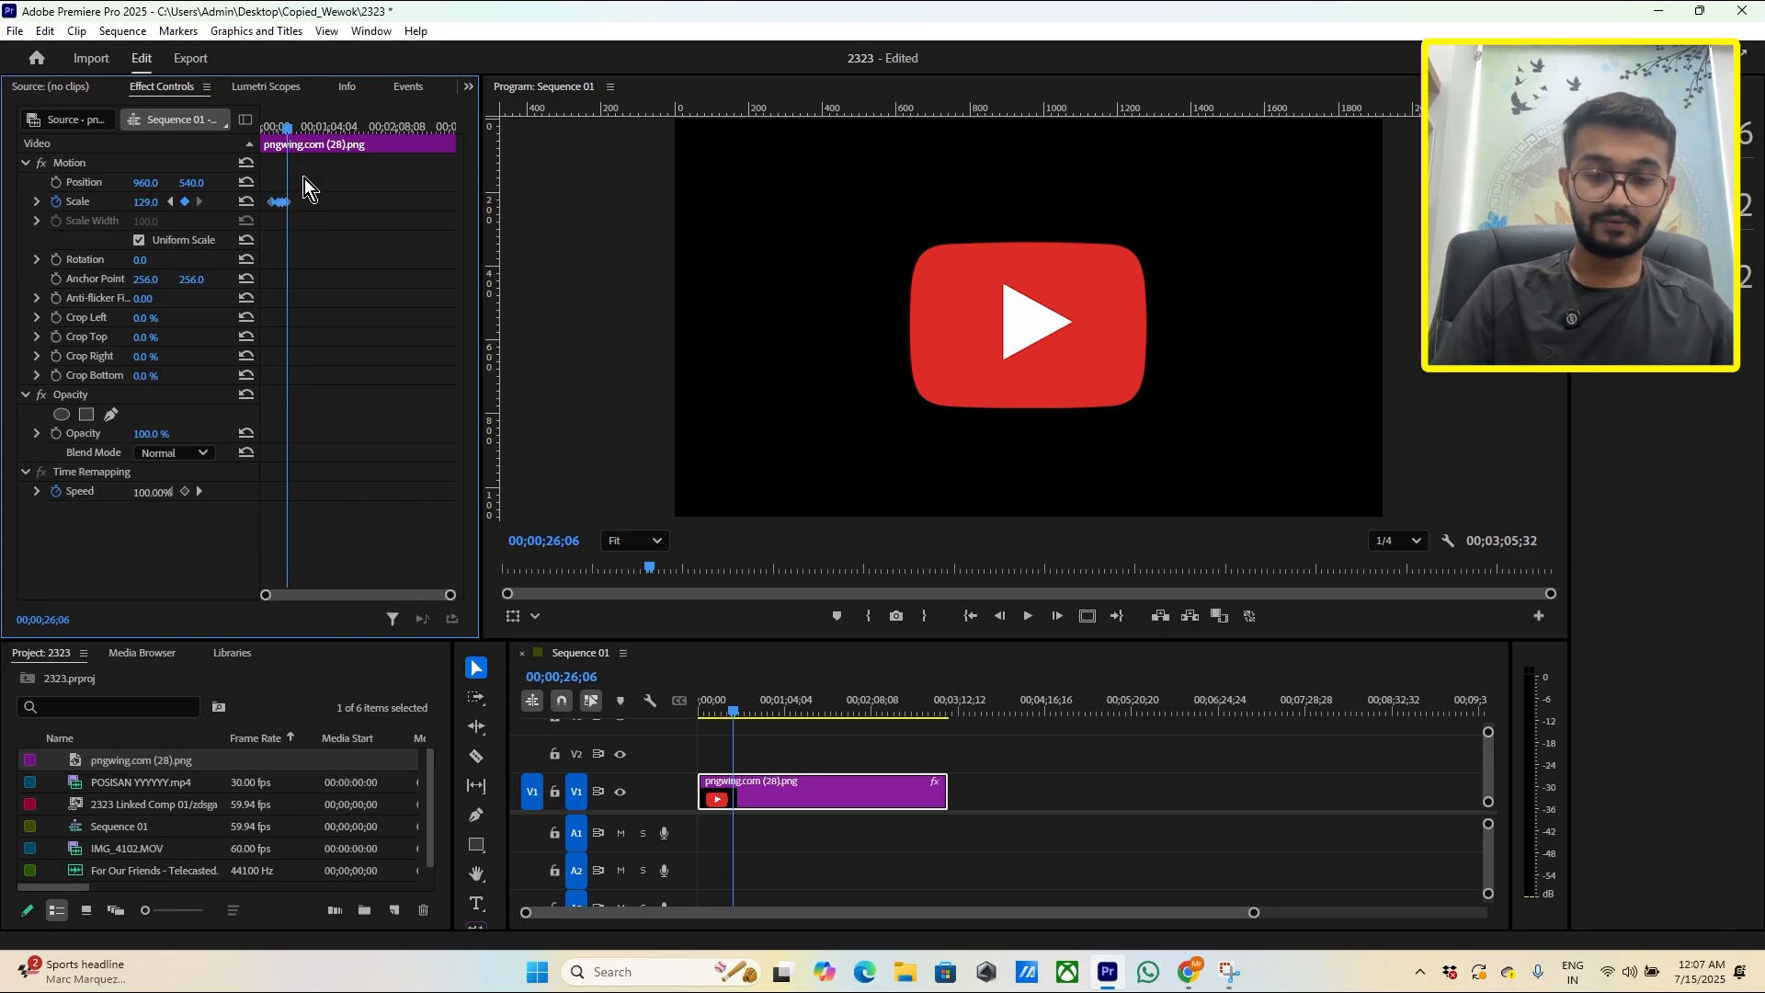
right_click(278, 202)
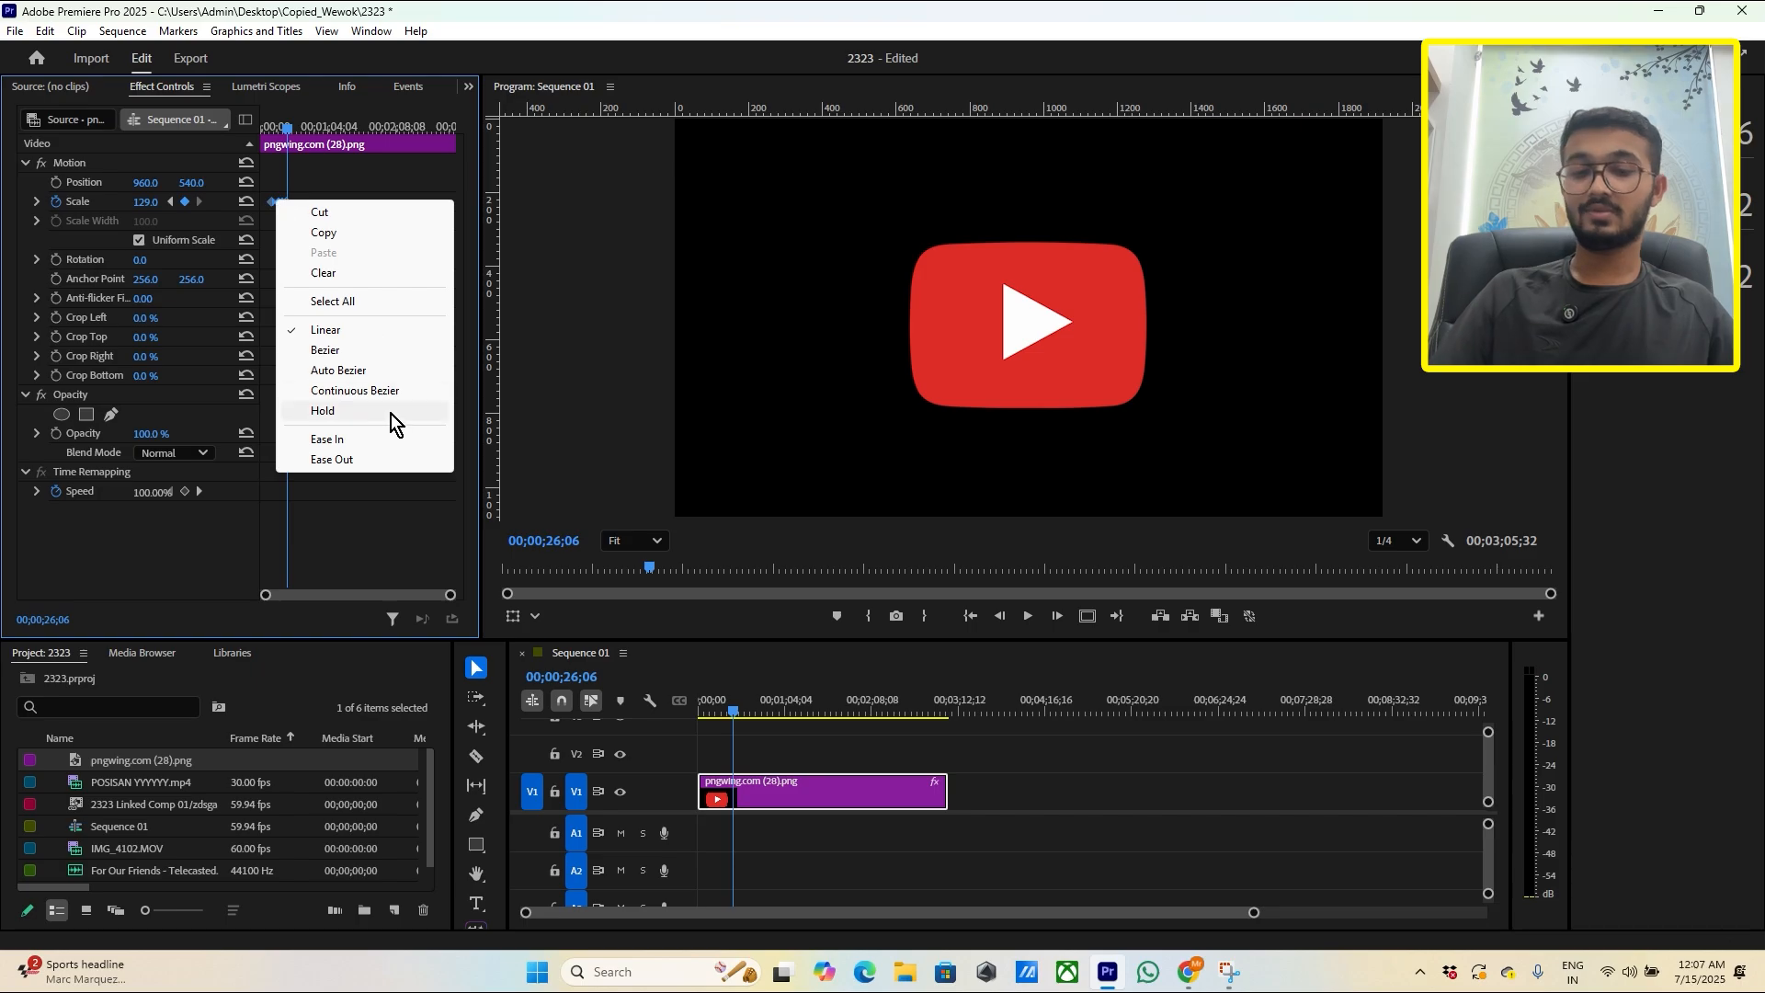
left_click(360, 438)
Step: Play back the eased scale animation and undo the scale keyframes
left_click_drag(301, 123, 273, 135)
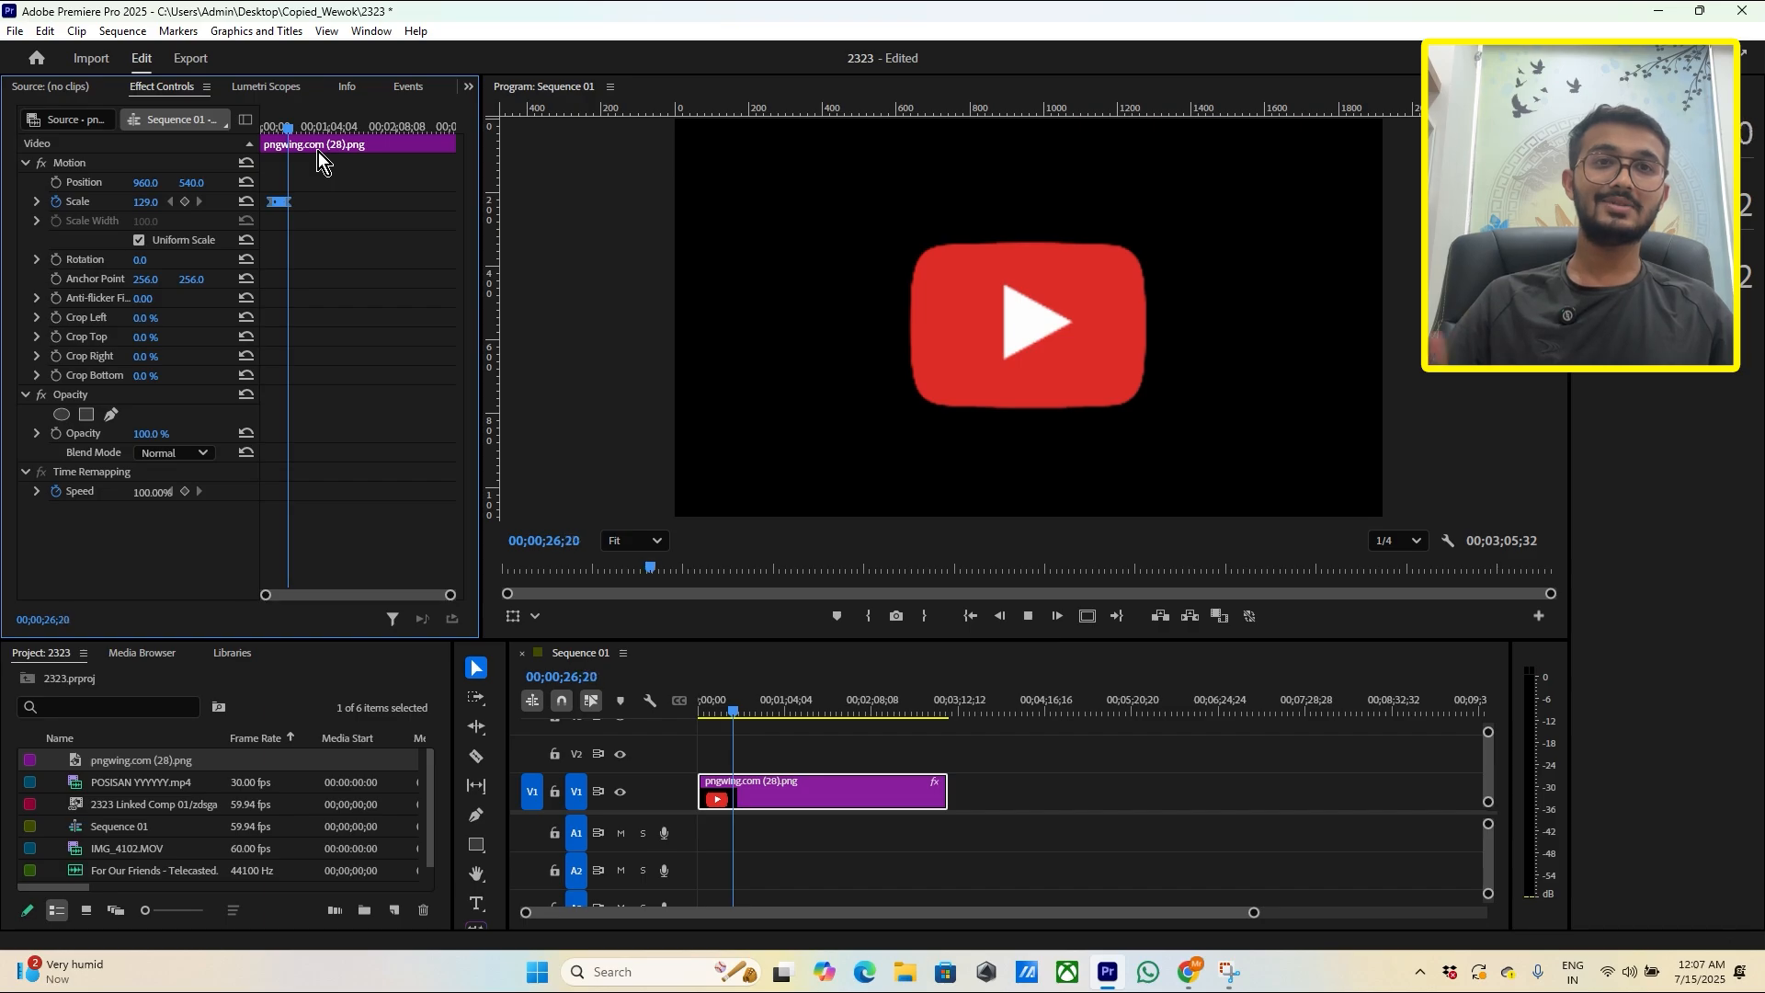
key("space")
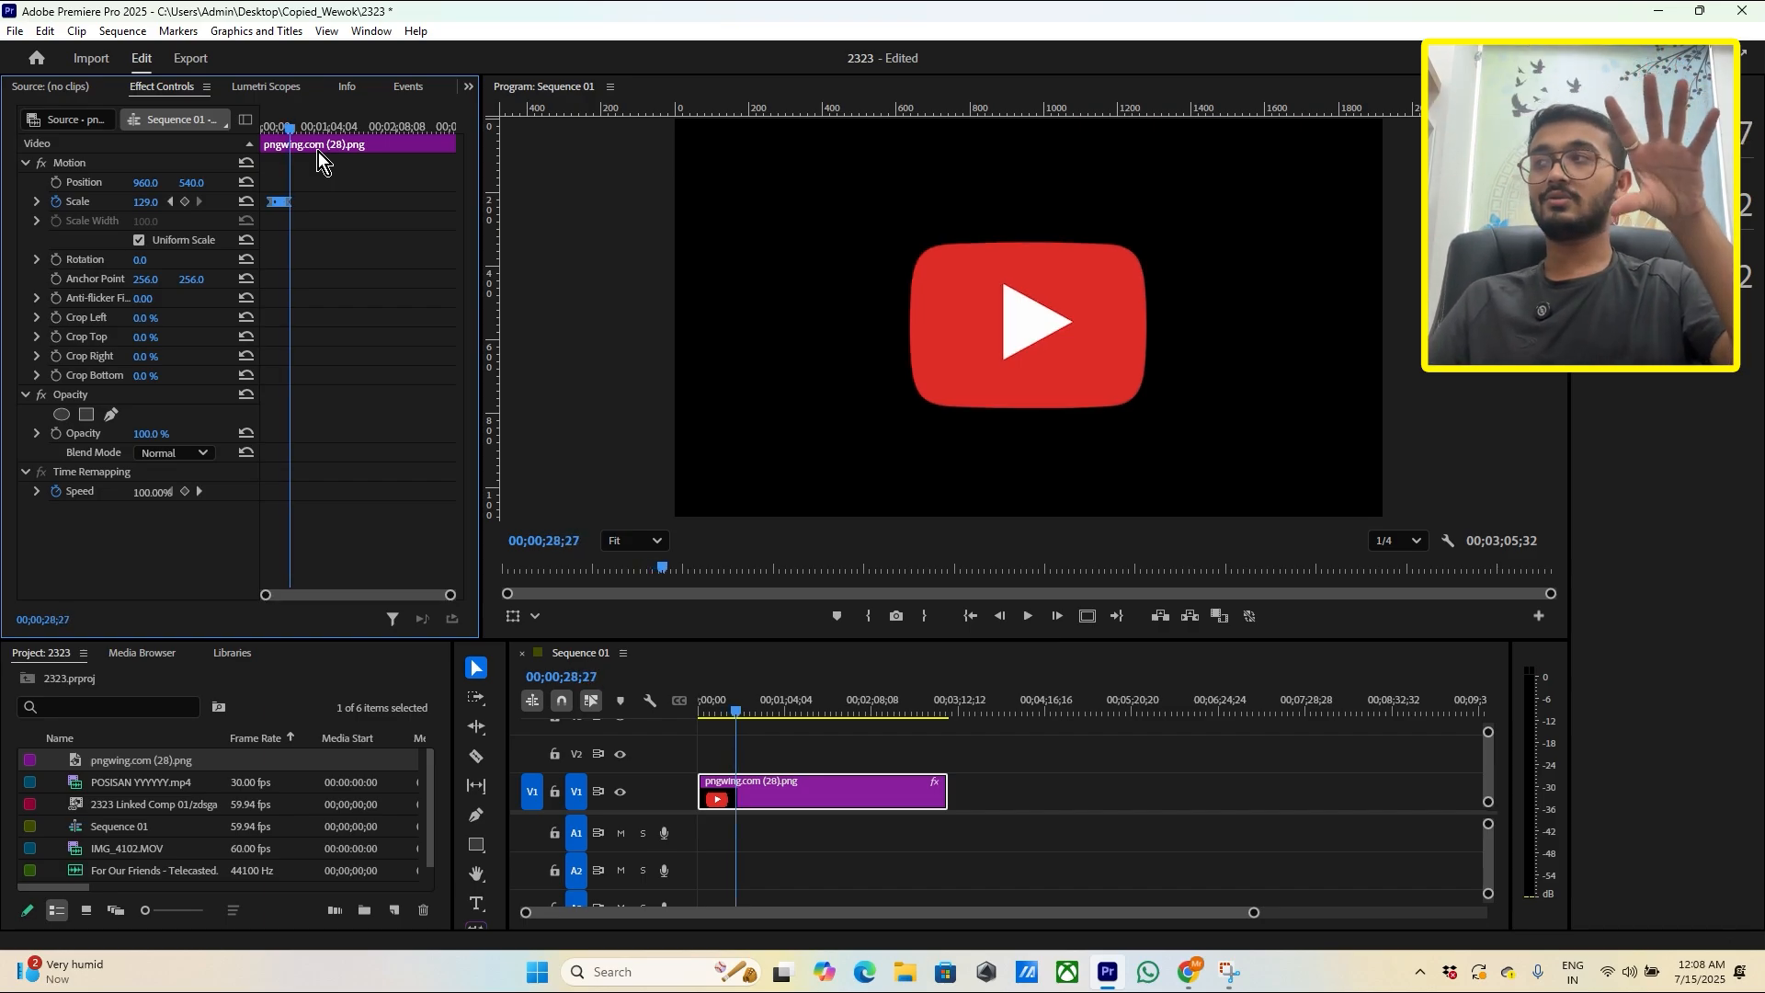
key("space")
key("space")
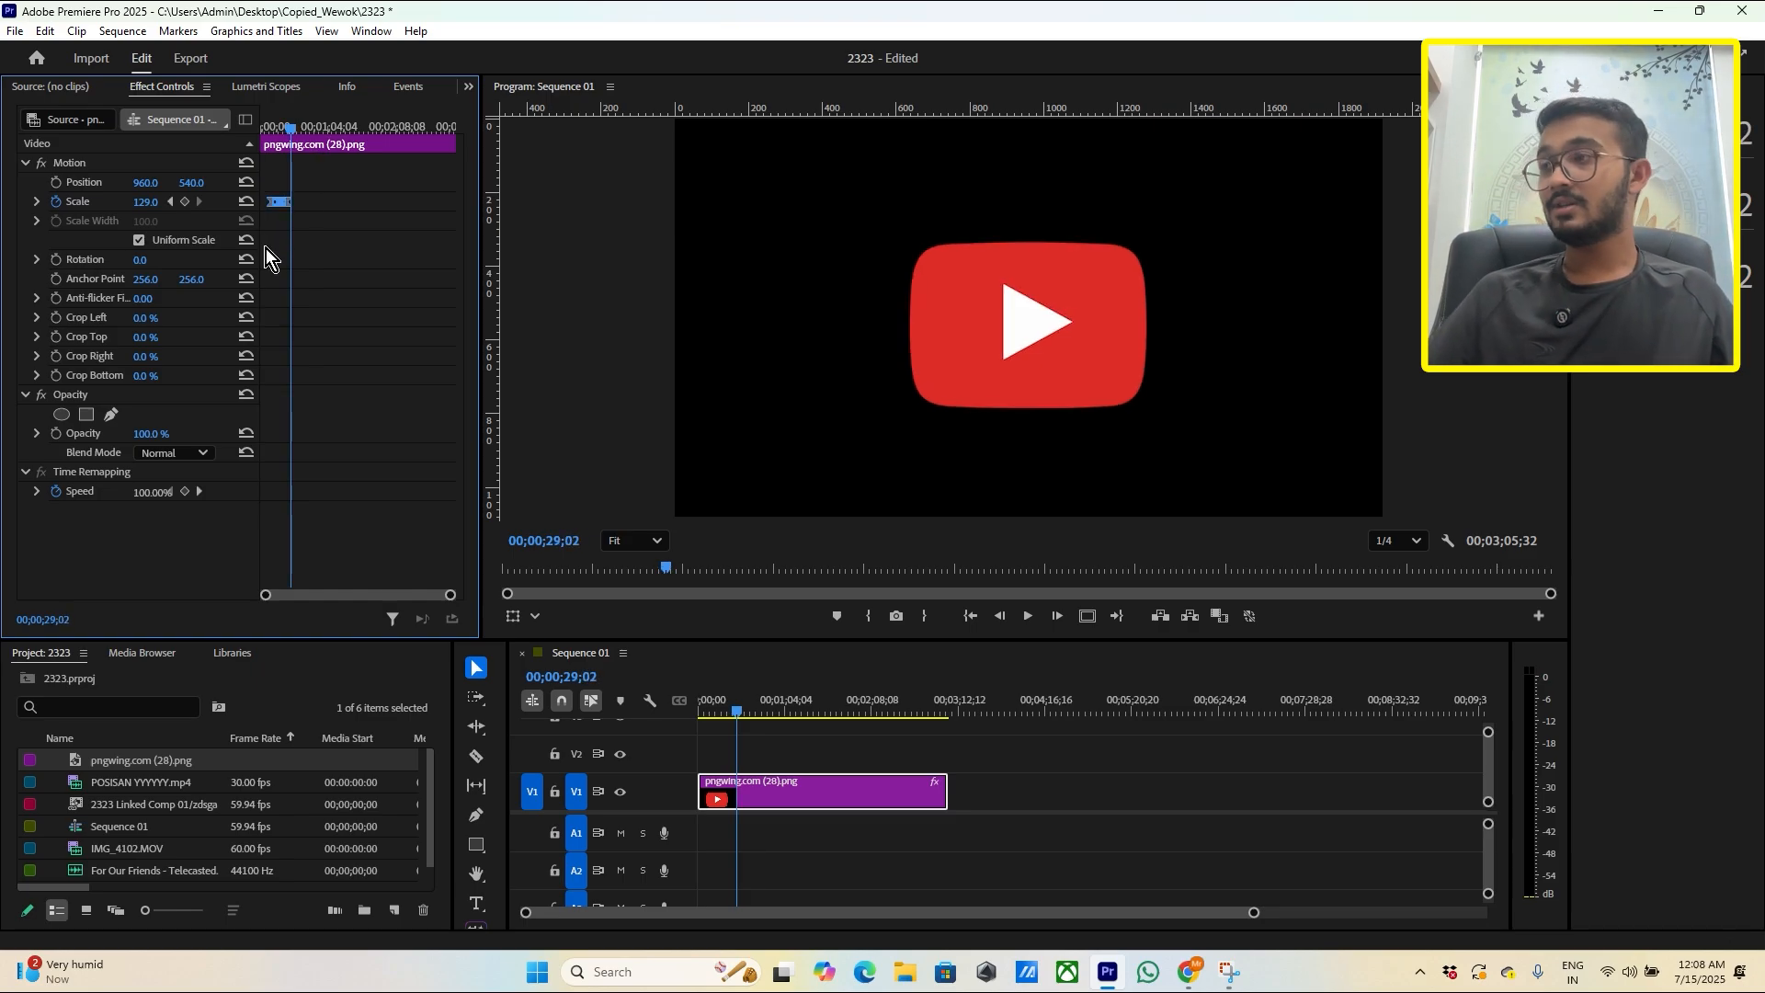
key("ctrl+z")
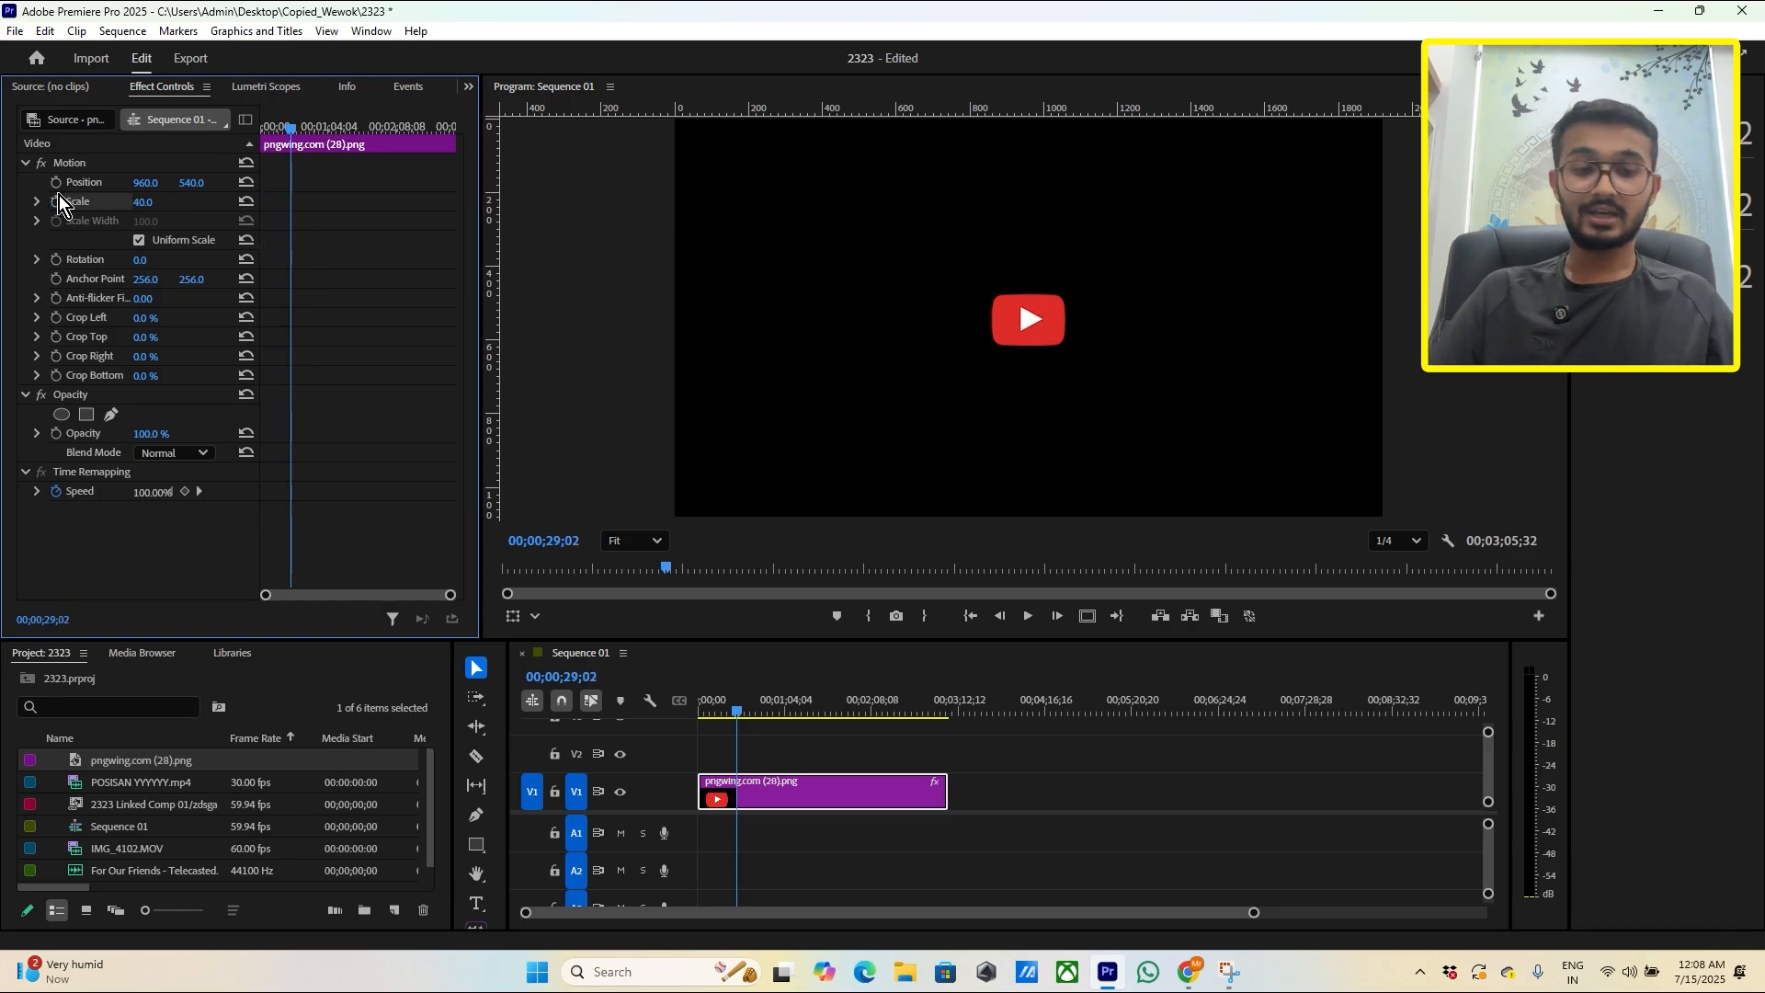
Step: Turn on position and scale keyframing at 00;00;29;02, try a horizontal position of 195, and reset the position to 960, 540
left_click(55, 182)
left_click_drag(136, 188, 162, 182)
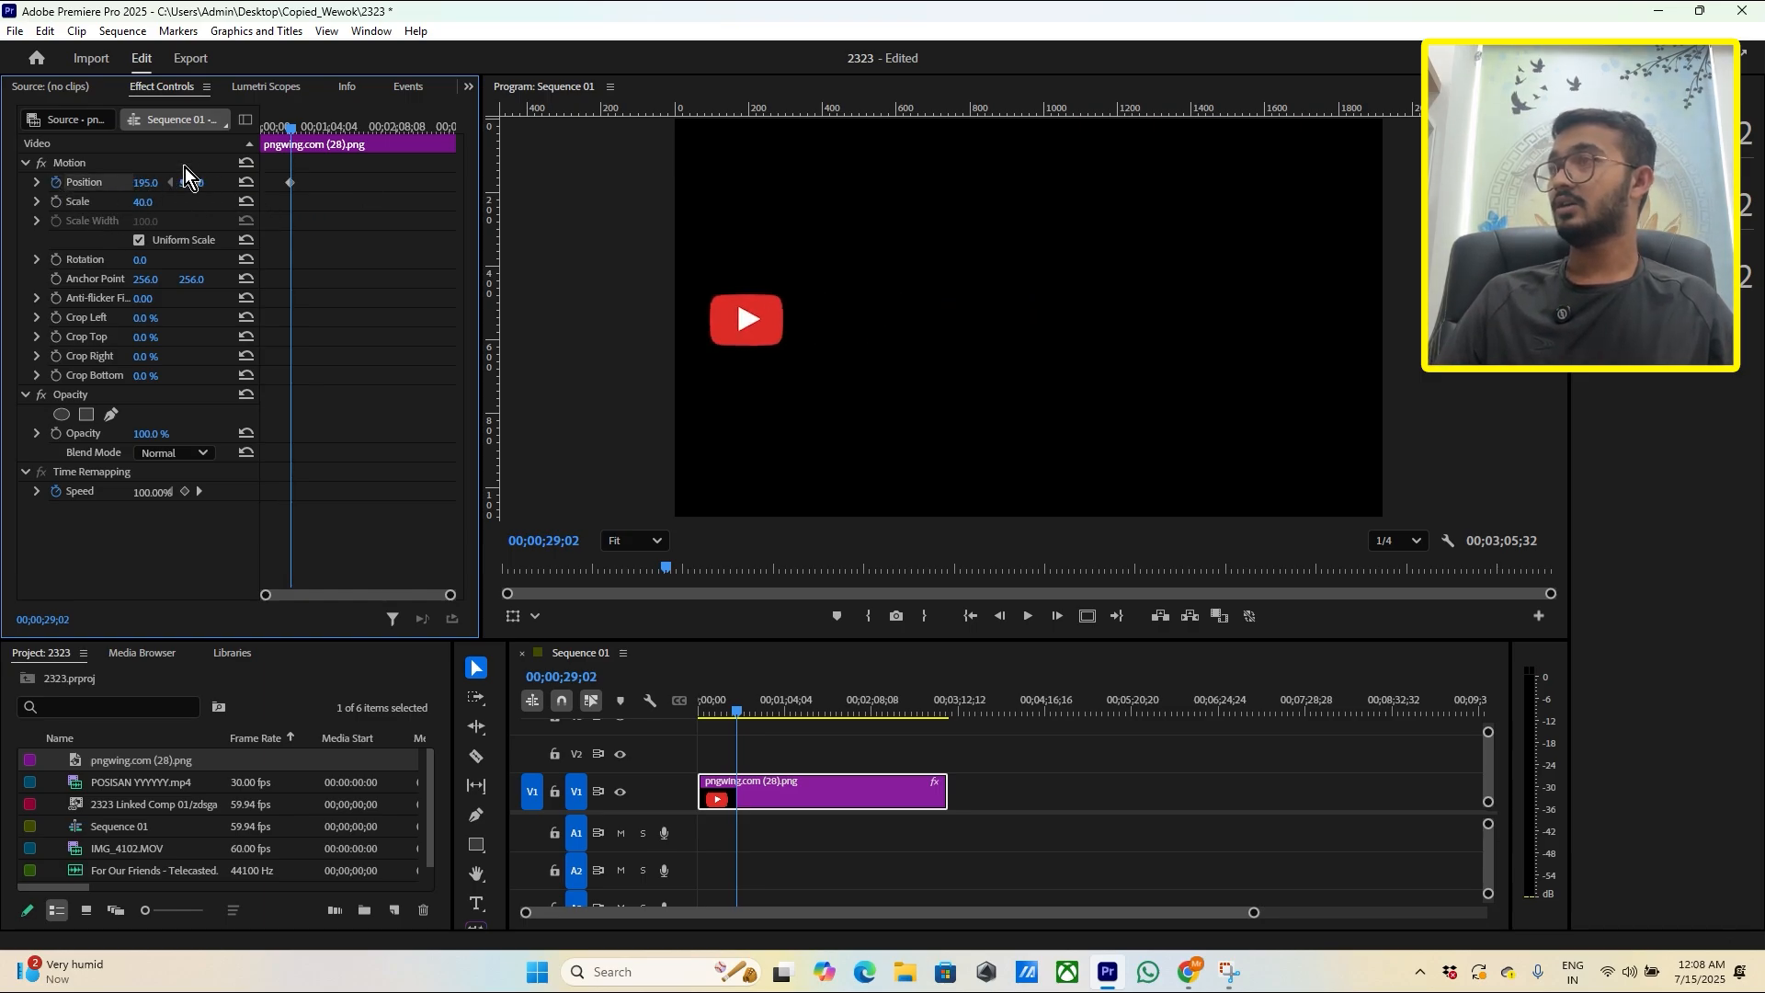
left_click(248, 182)
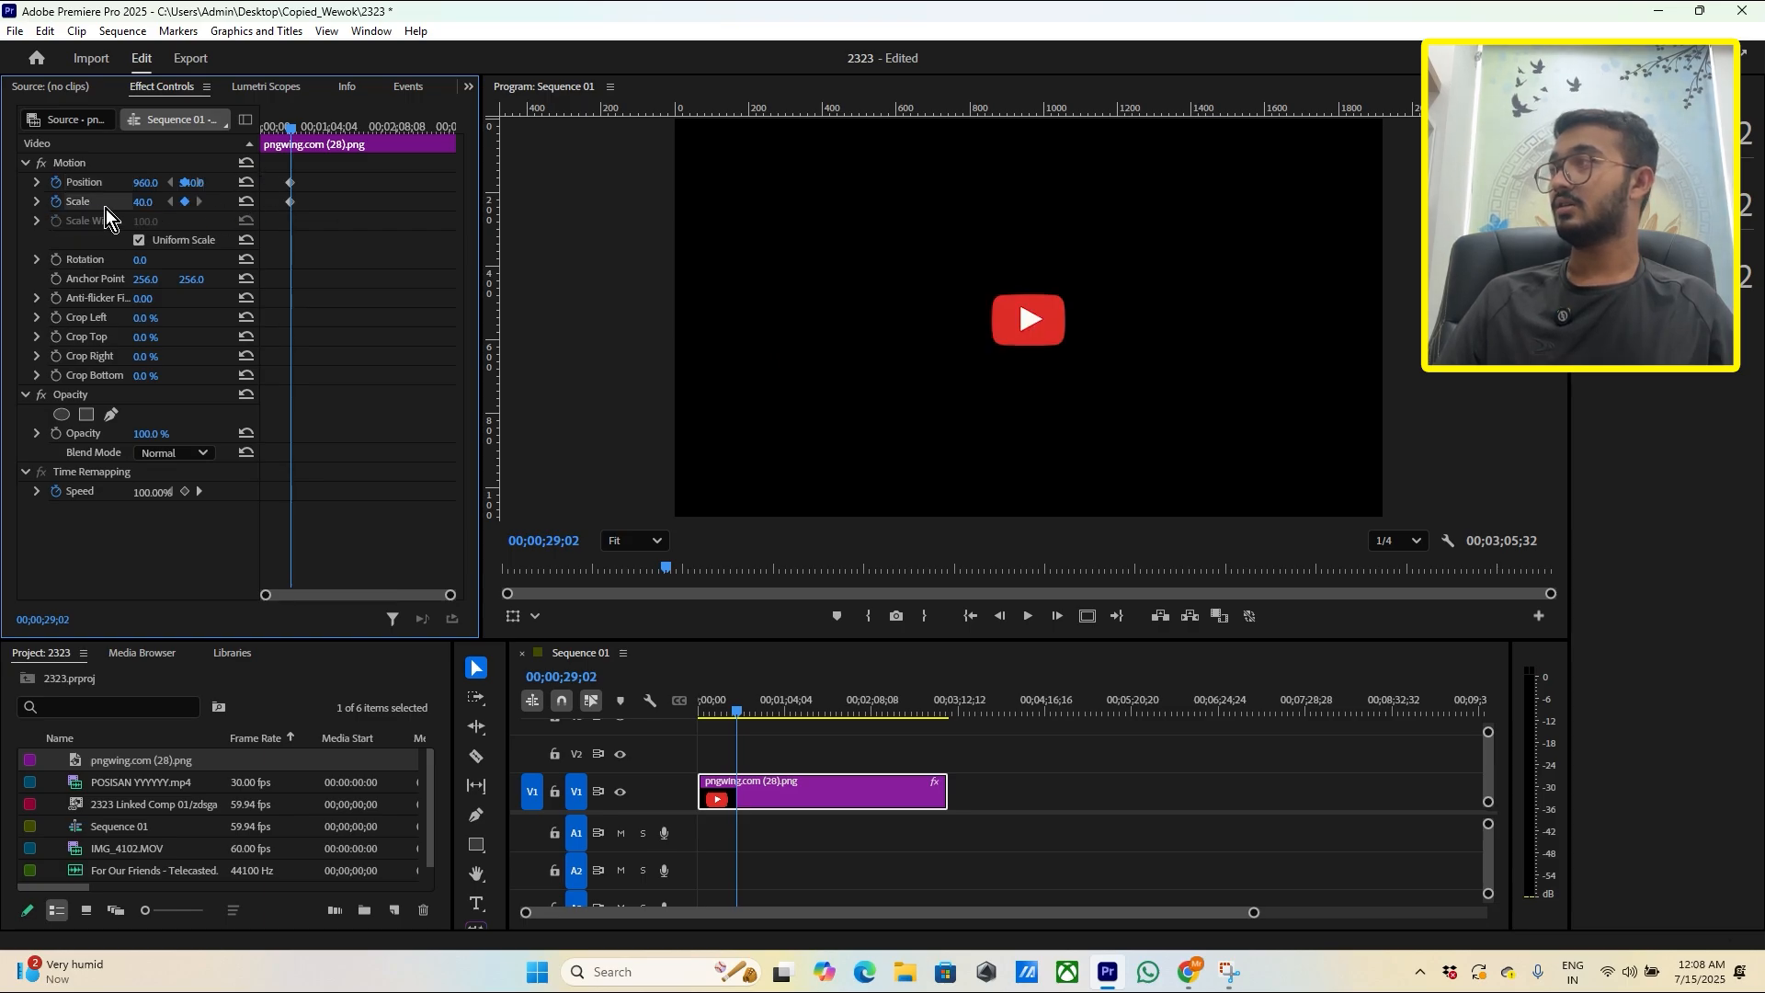
Step: Animate the logo from a greatly enlarged scale to 76 at 00;00;35;40 and keyframe its horizontal position at 956
left_click_drag(141, 208, 299, 208)
left_click_drag(301, 125, 301, 129)
left_click_drag(135, 204, 46, 204)
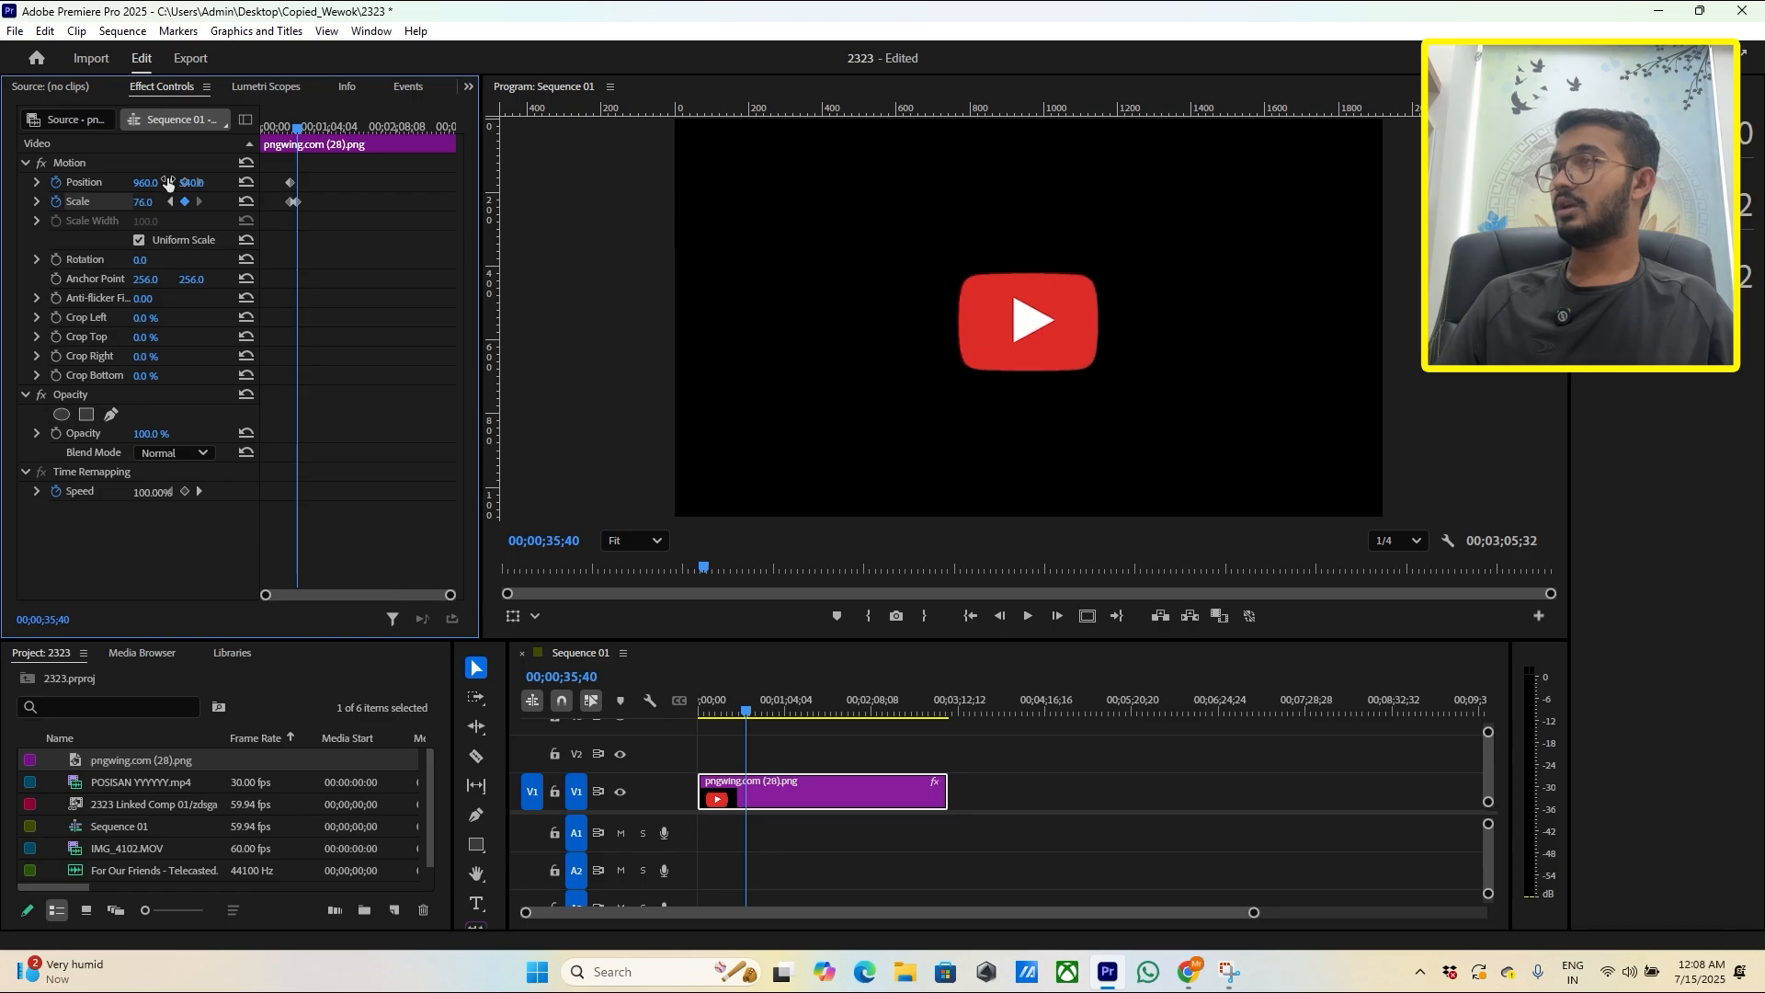
left_click_drag(294, 136, 294, 136)
left_click_drag(143, 184, 139, 184)
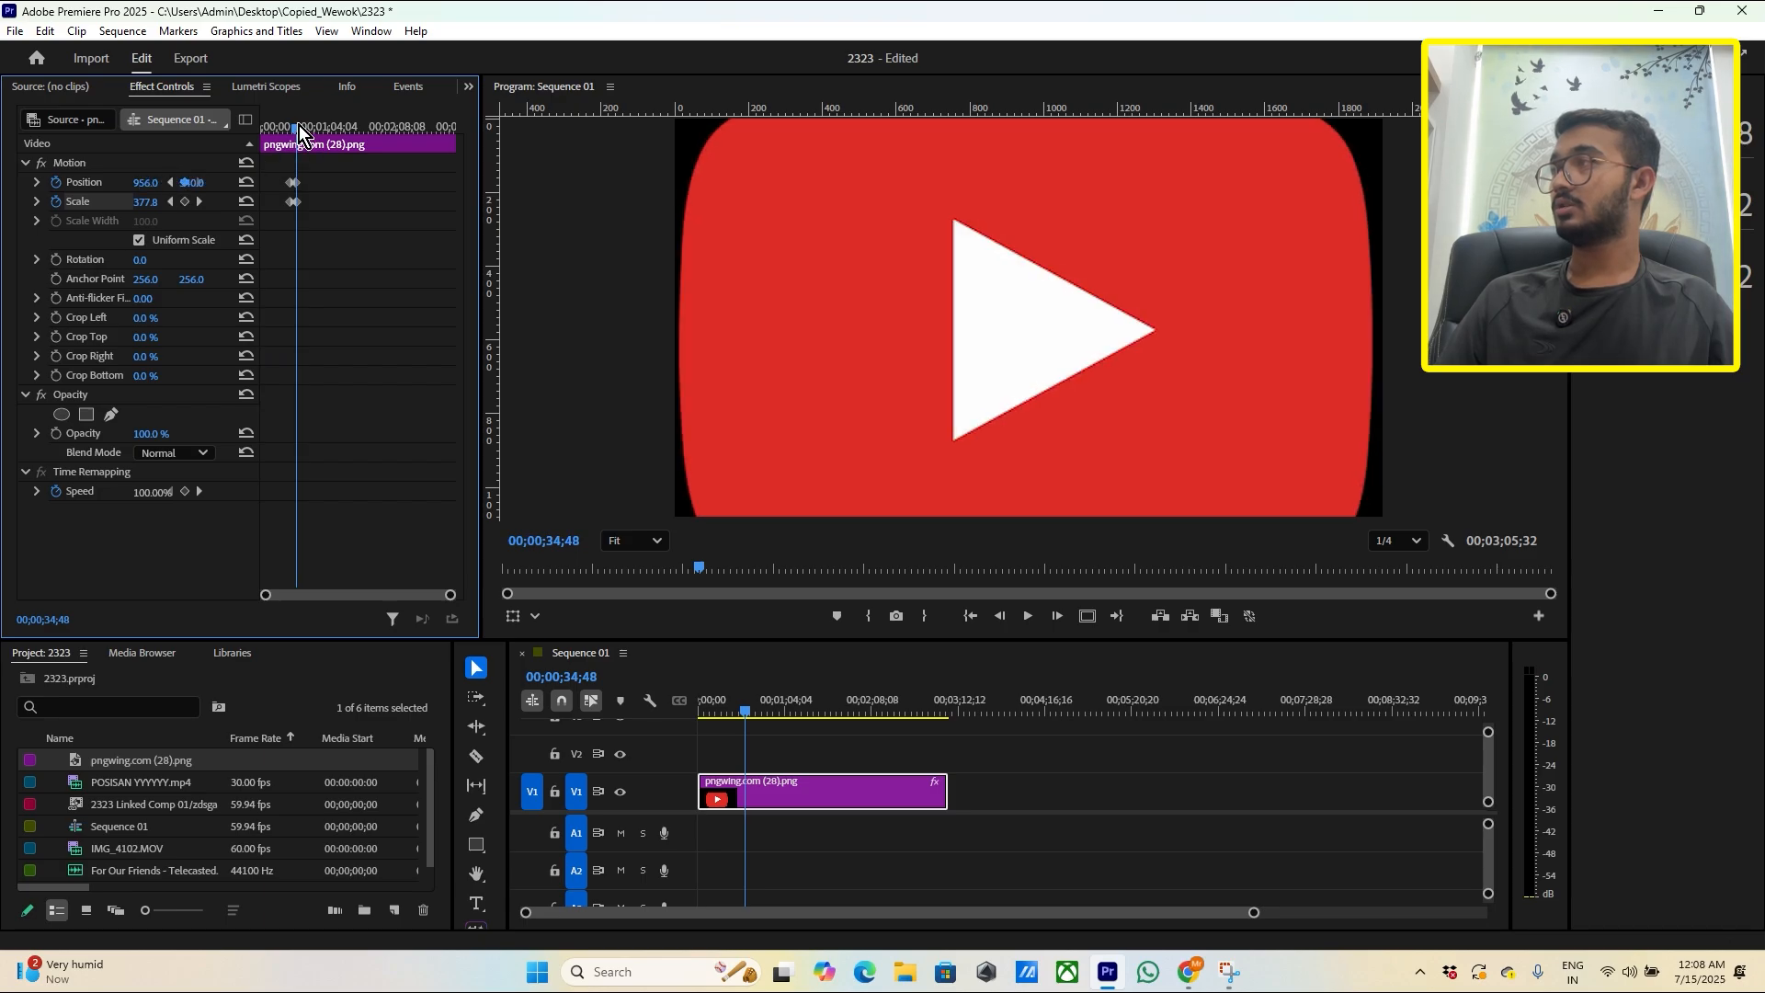
Step: Keyframe the logo's scale at 00;00;42;38, and at 00;00;49;36 keyframe its position at horizontal 194 and higher in the frame
left_click_drag(300, 125, 307, 125)
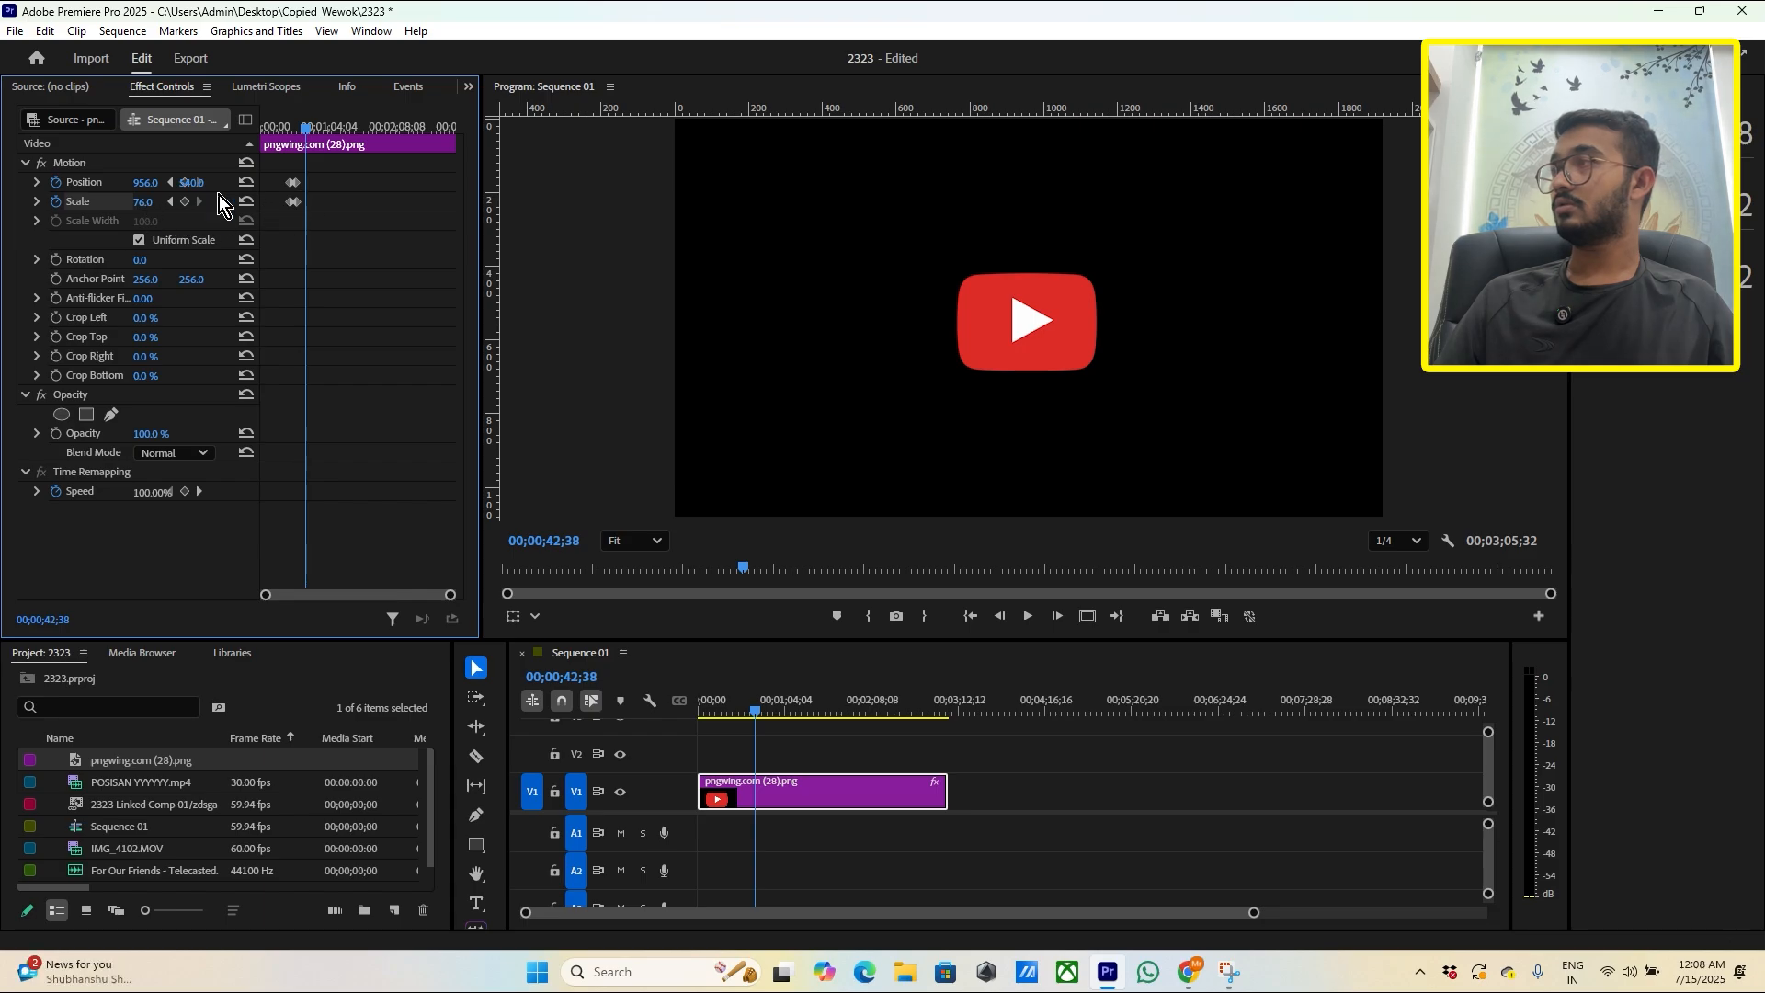
left_click(185, 202)
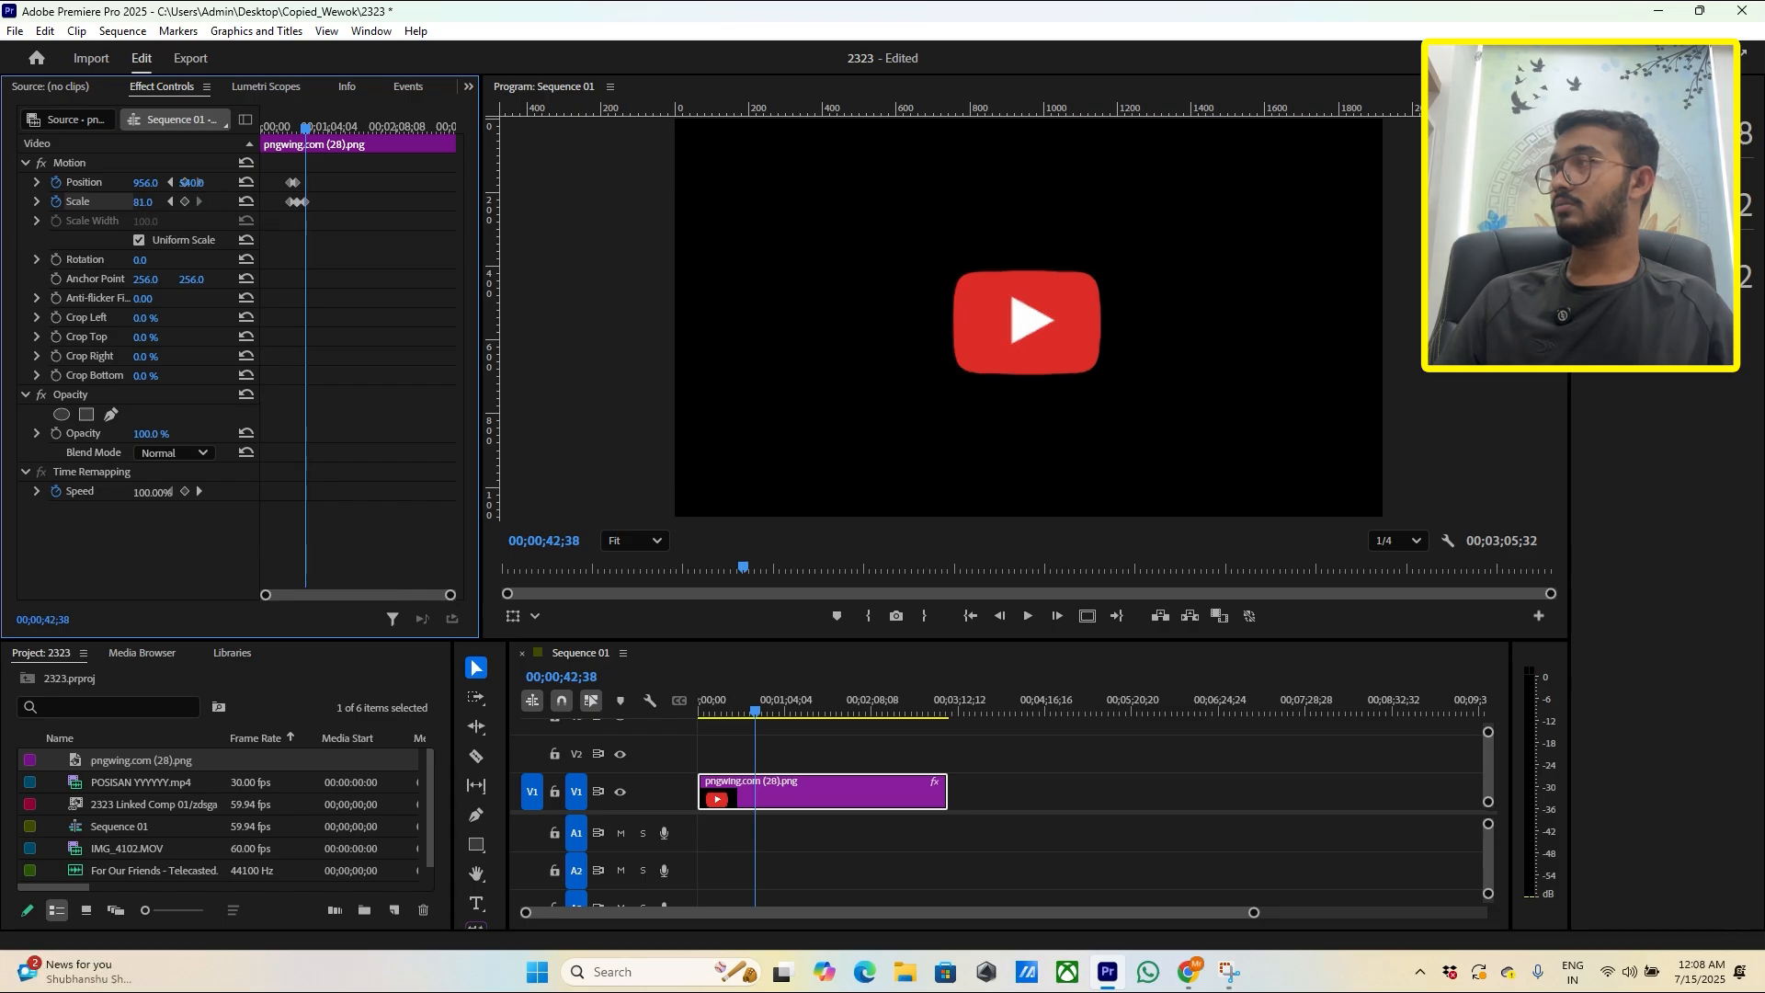
left_click(313, 127)
left_click(144, 182)
type("90")
key("Return")
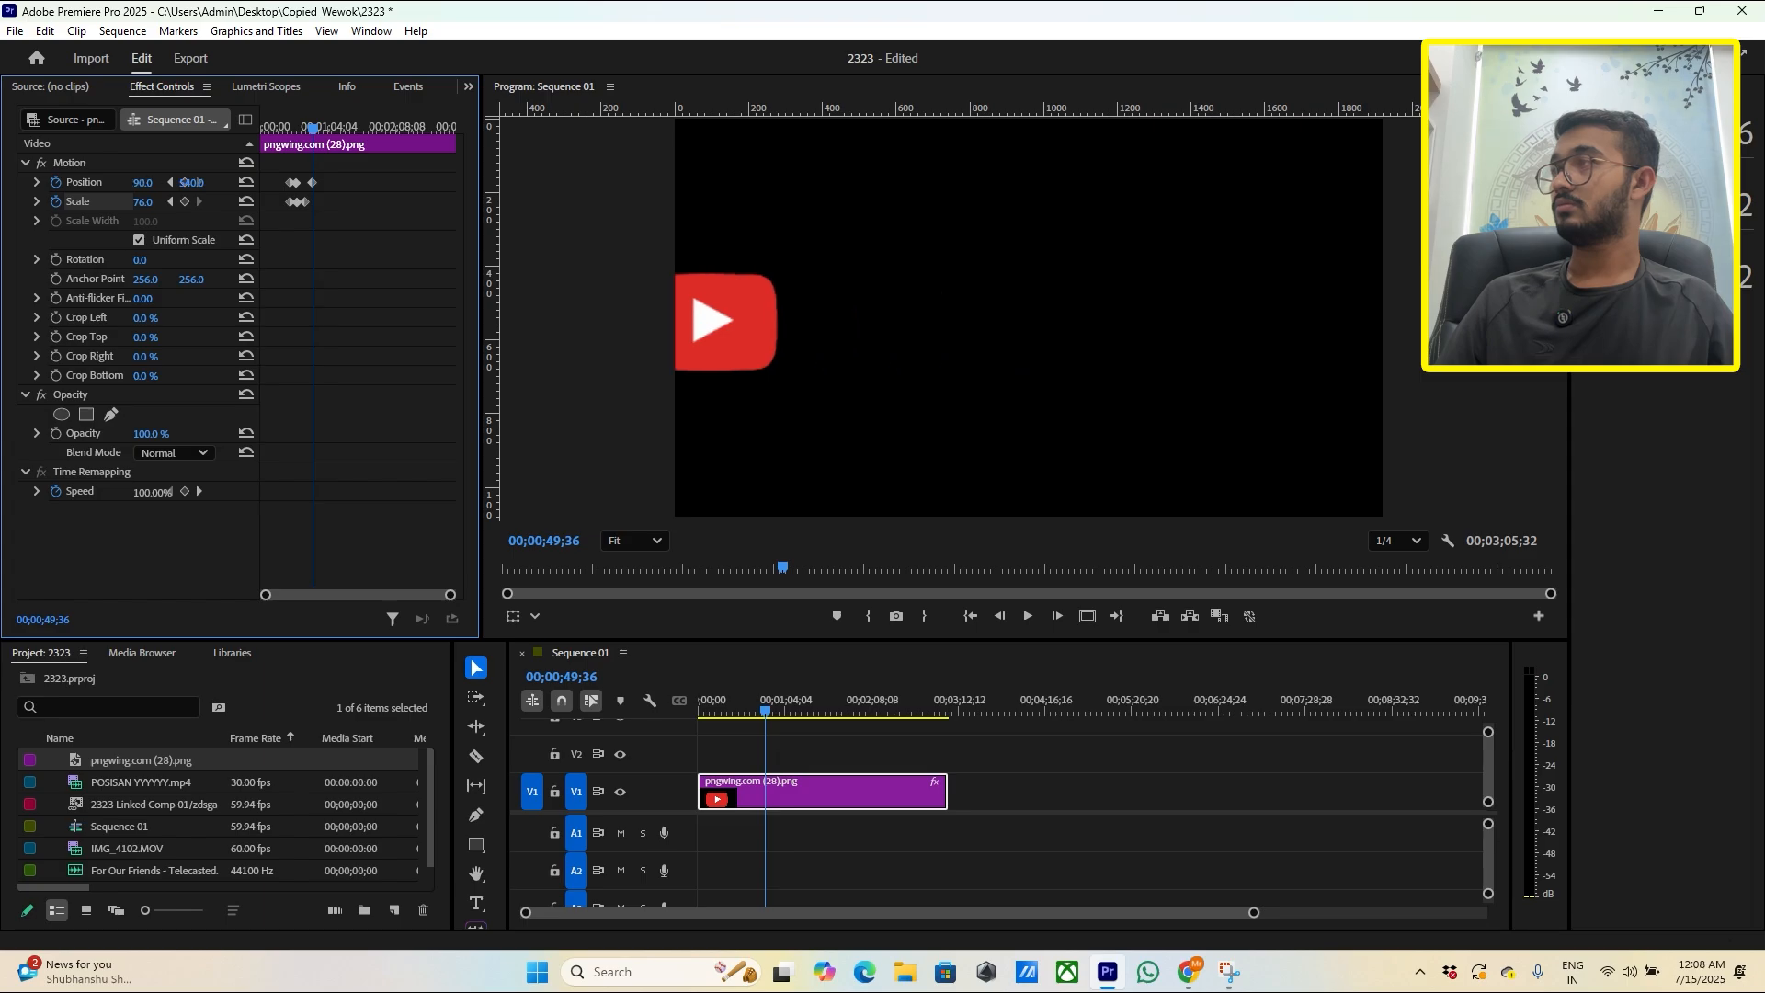
left_click_drag(144, 182, 158, 181)
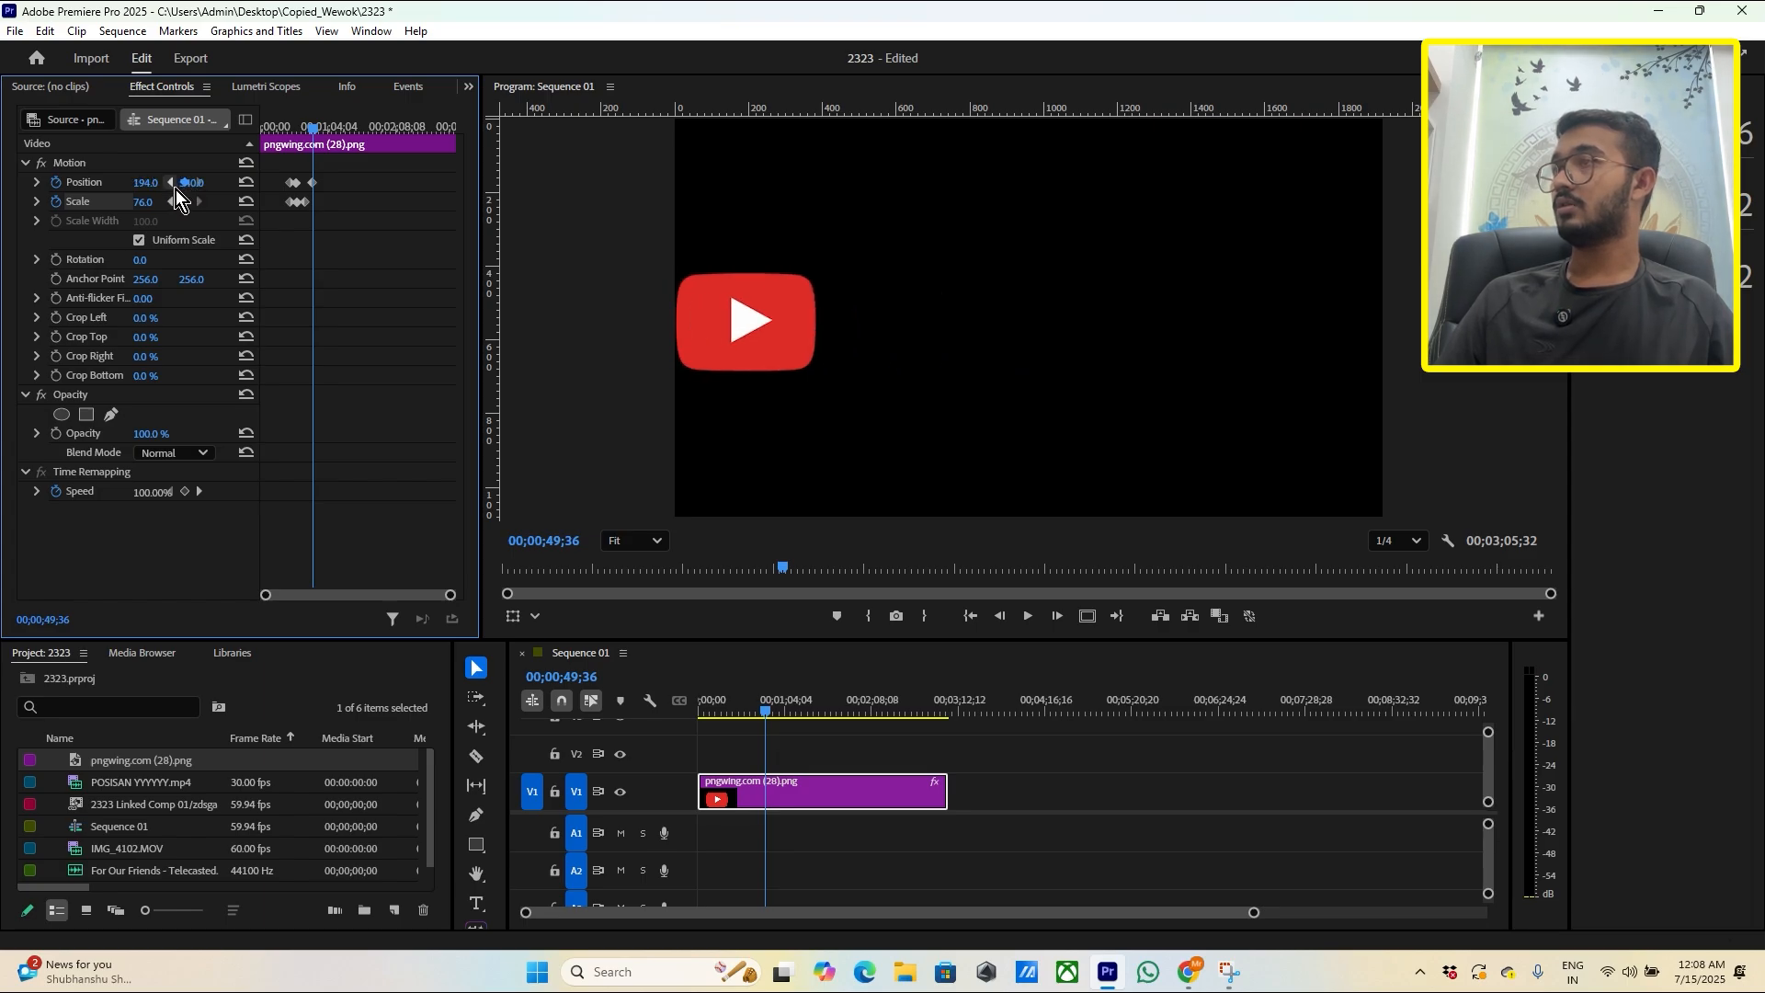
left_click_drag(200, 183, 5, 183)
Step: Play back the logo's combined scale and position animation from its beginning
left_click_drag(300, 131, 290, 135)
key("space")
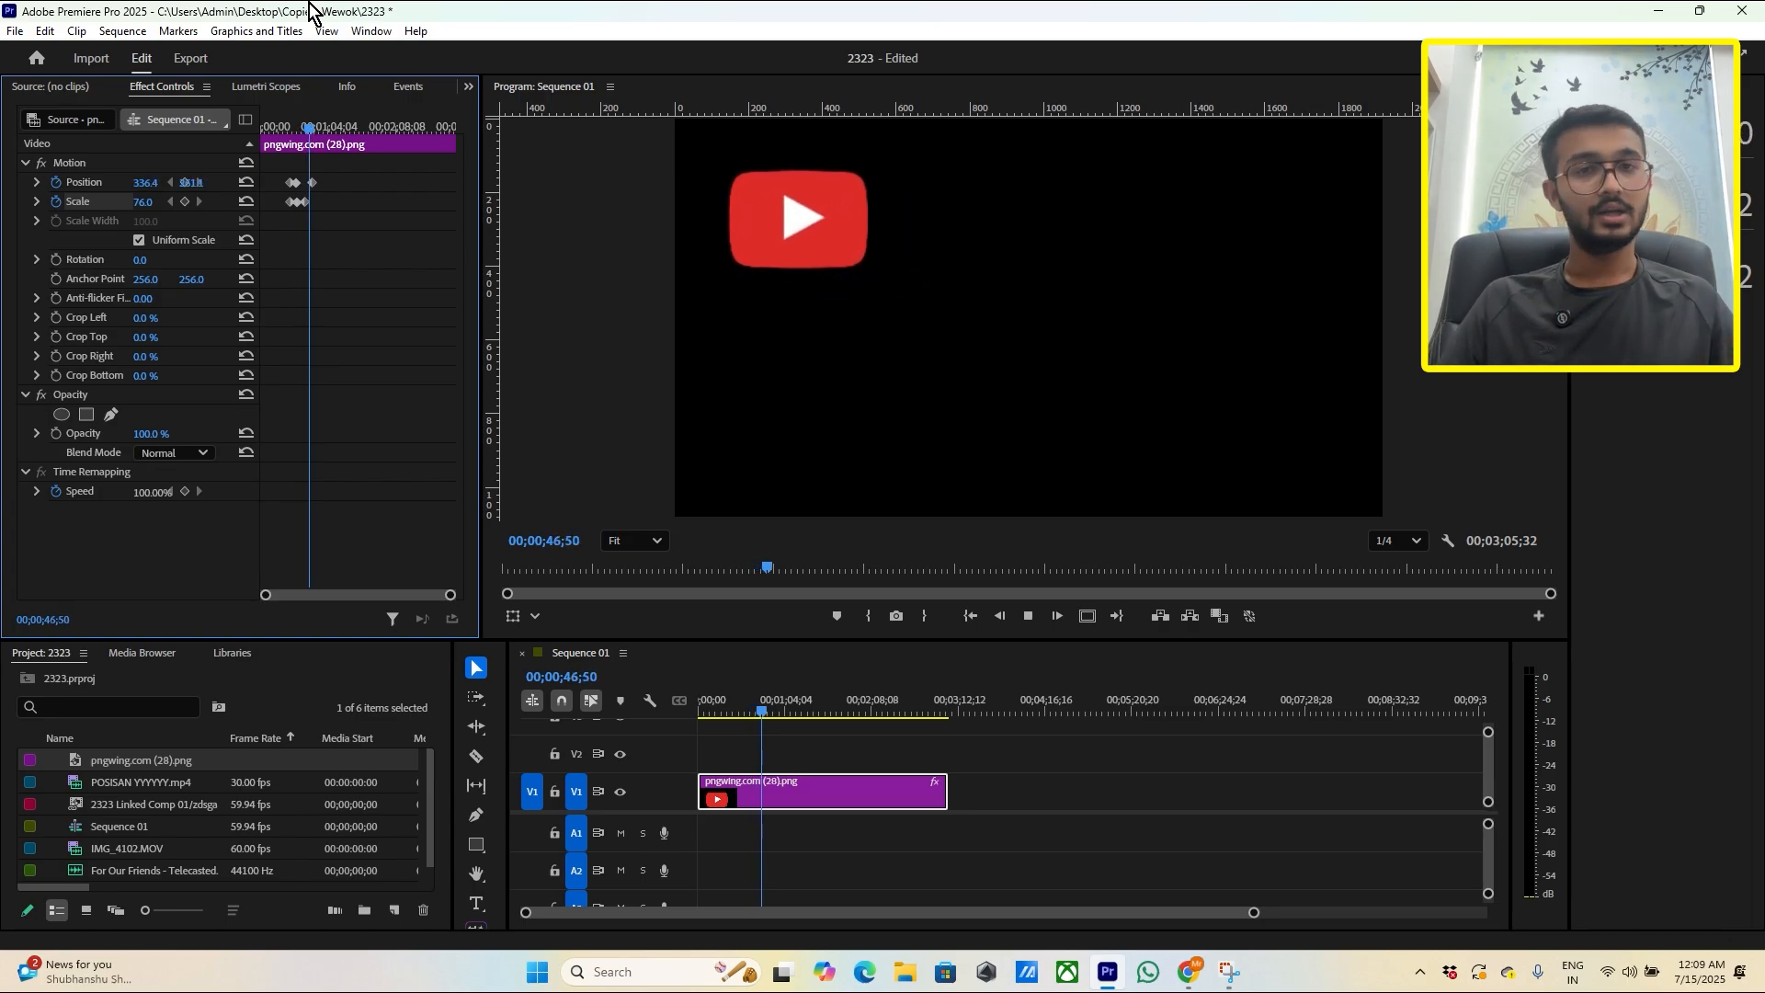
key("space")
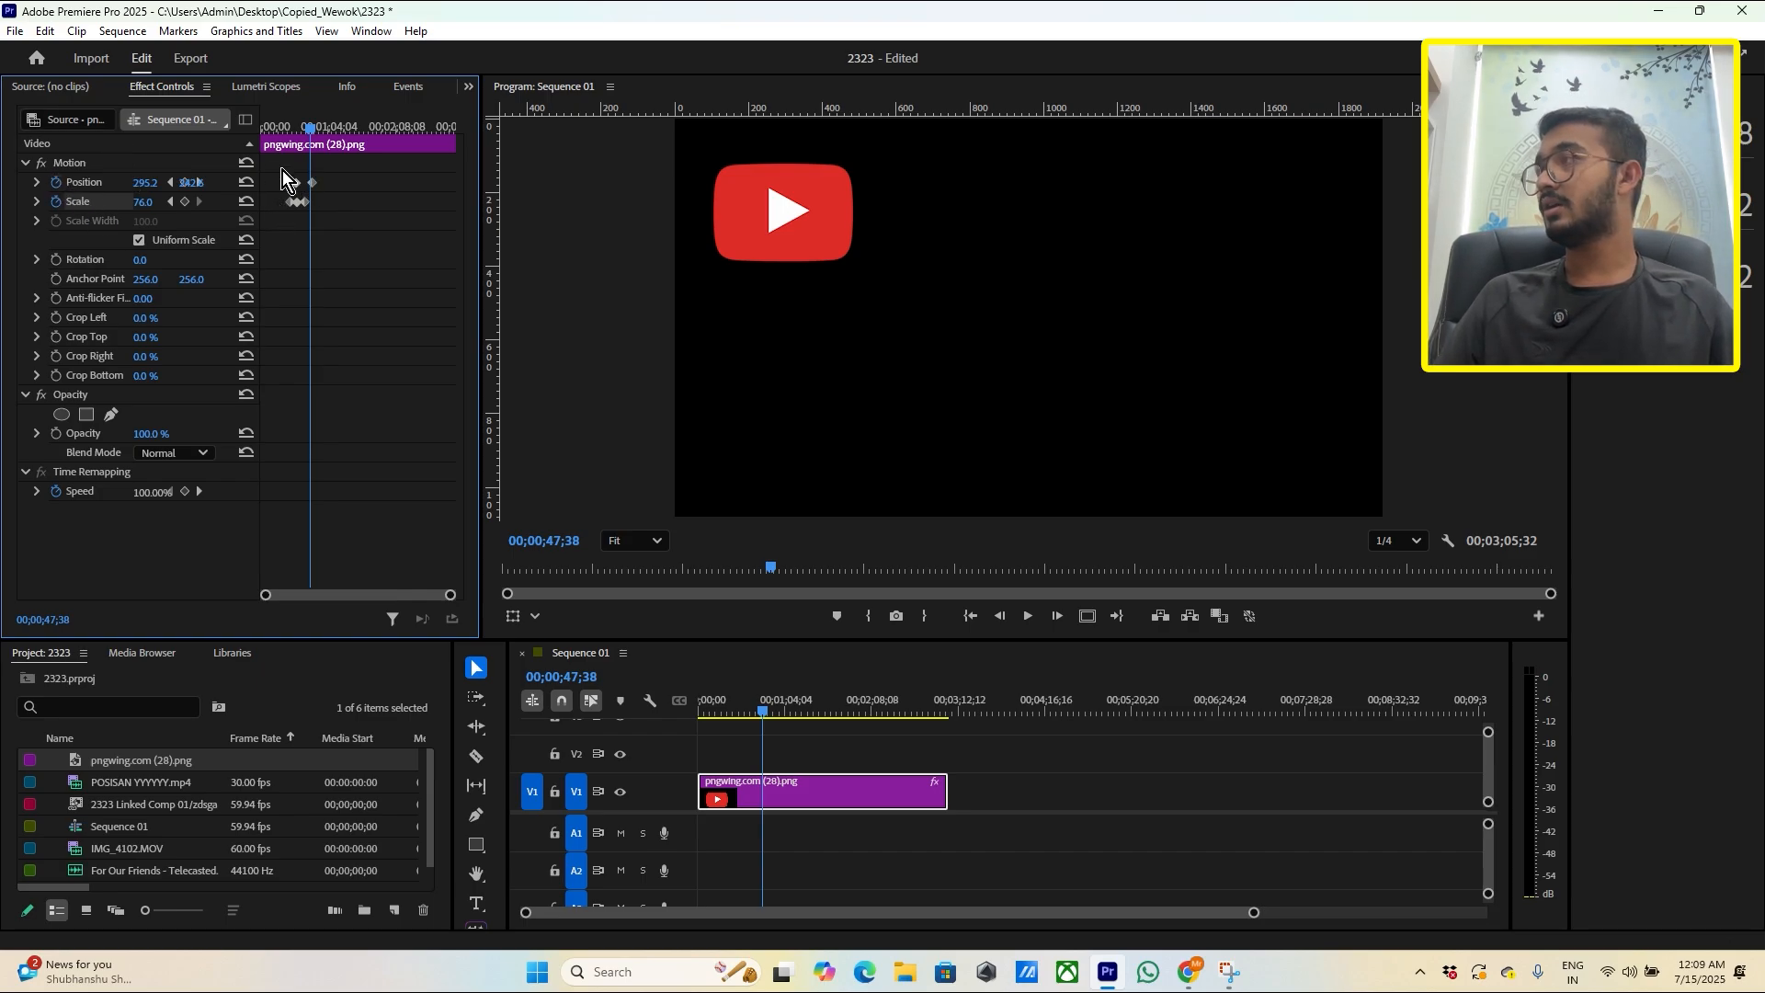
key("space")
Step: Turn off keyframing for the logo's position and scale, deleting their existing keyframes
left_click(53, 190)
key("Return")
left_click(57, 202)
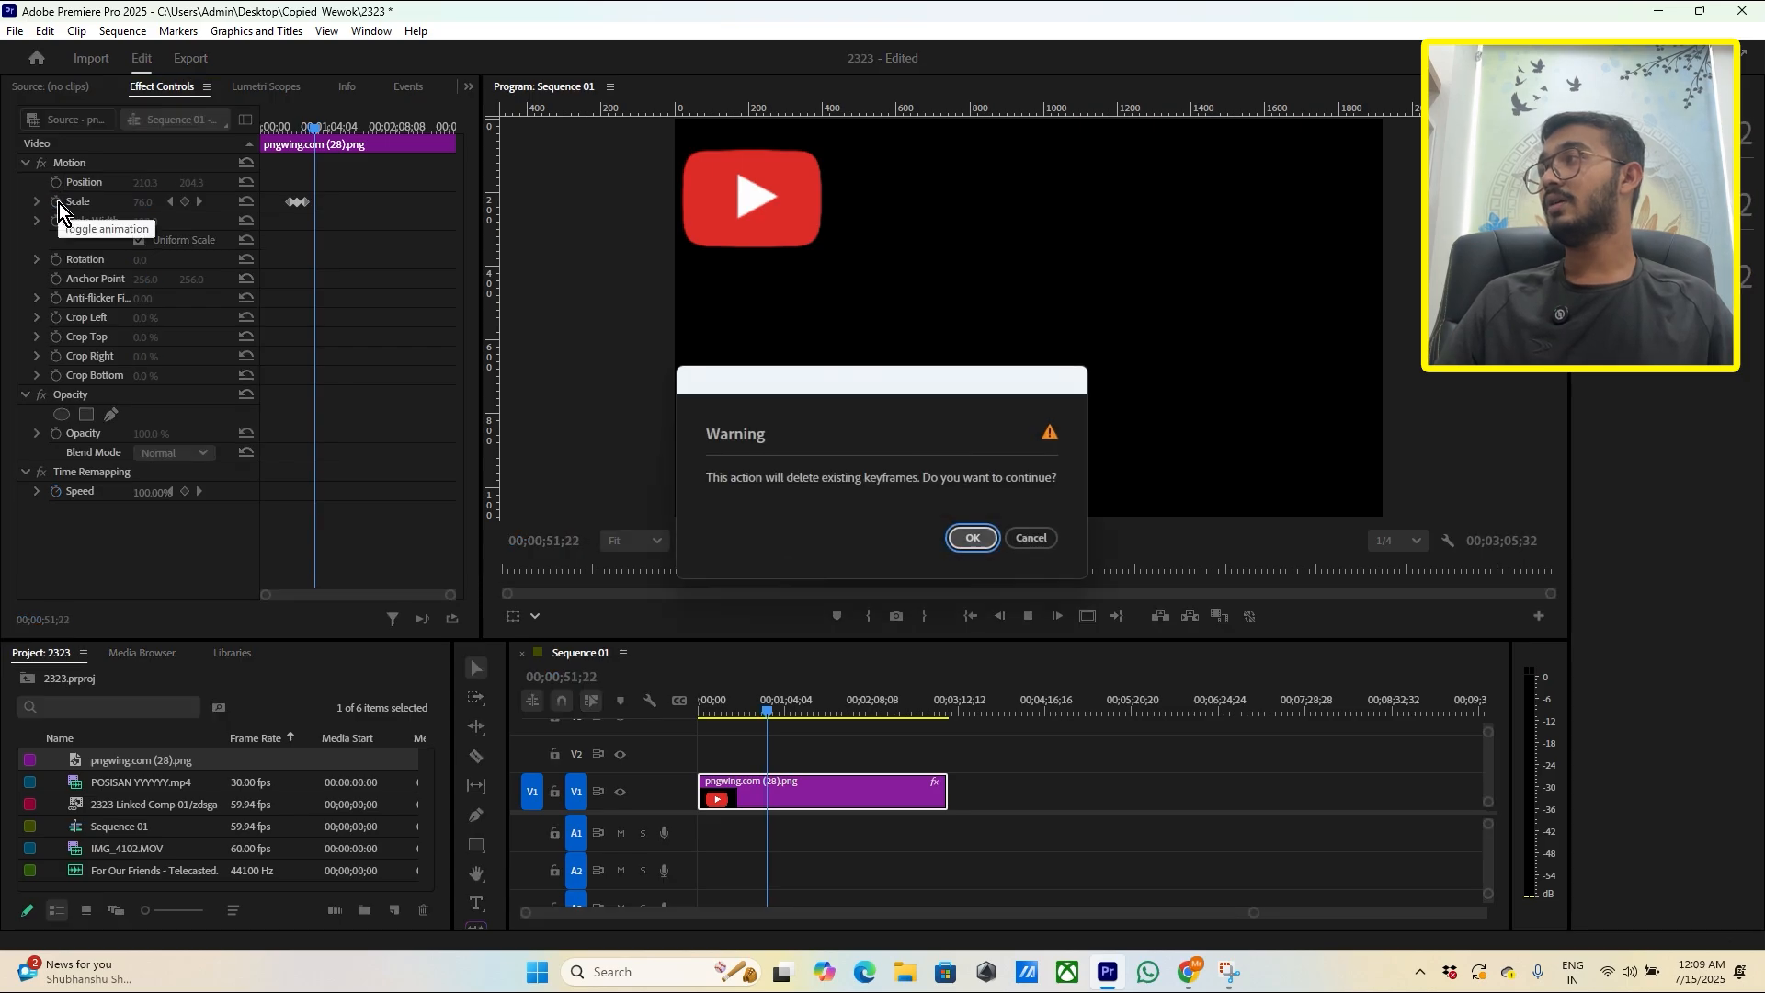
left_click(967, 541)
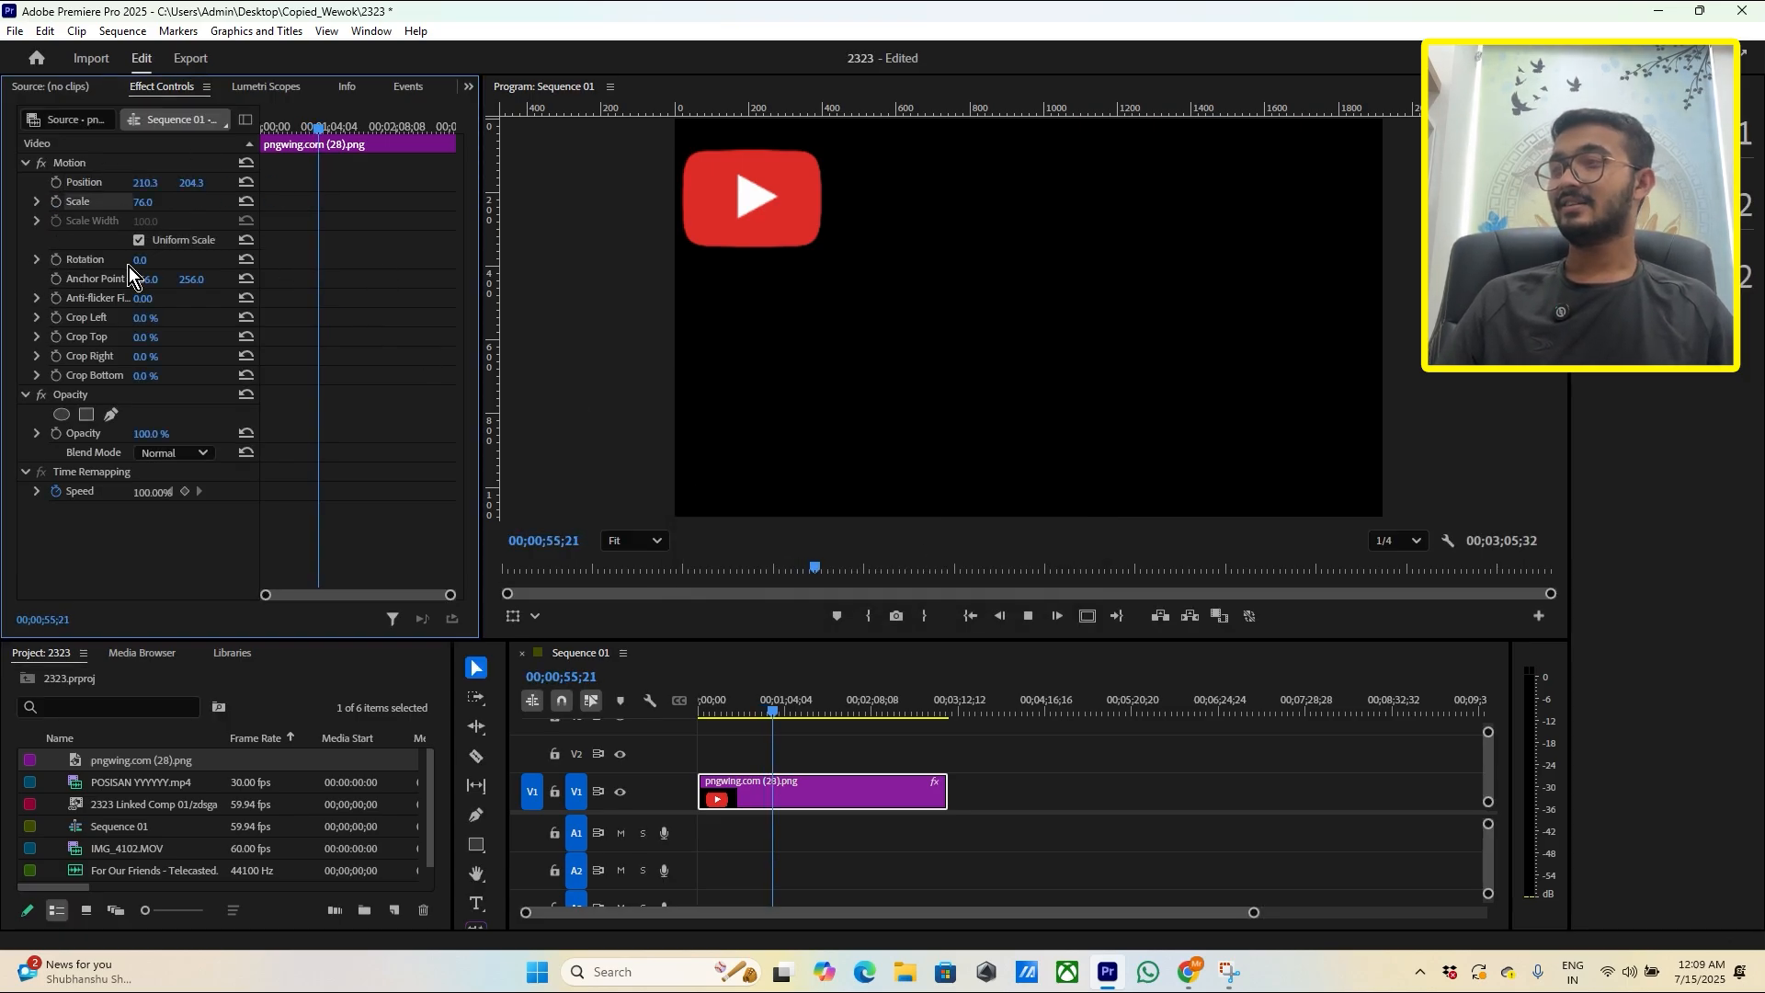
Step: Rotate the logo to 8x284.0°, keyframe that rotation just before 00;00;20;57, and keyframe 10x14.0° at 00;00;20;57
left_click_drag(143, 266, 325, 265)
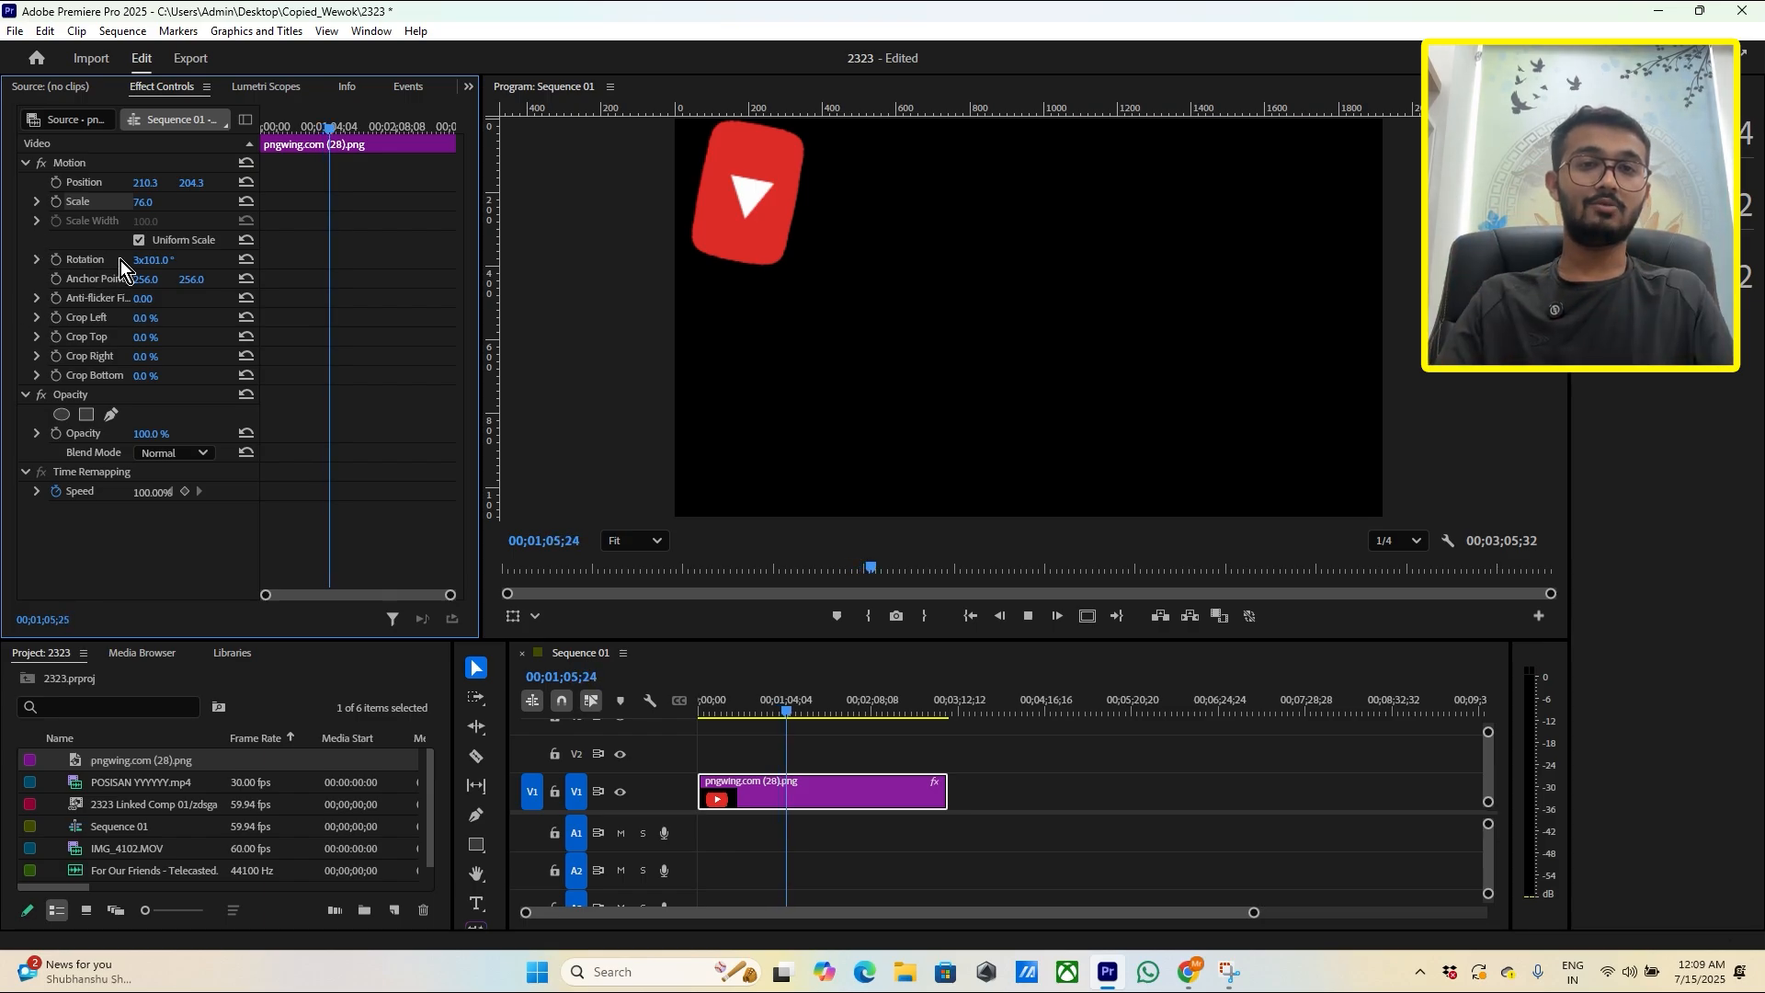
left_click_drag(154, 260, 322, 260)
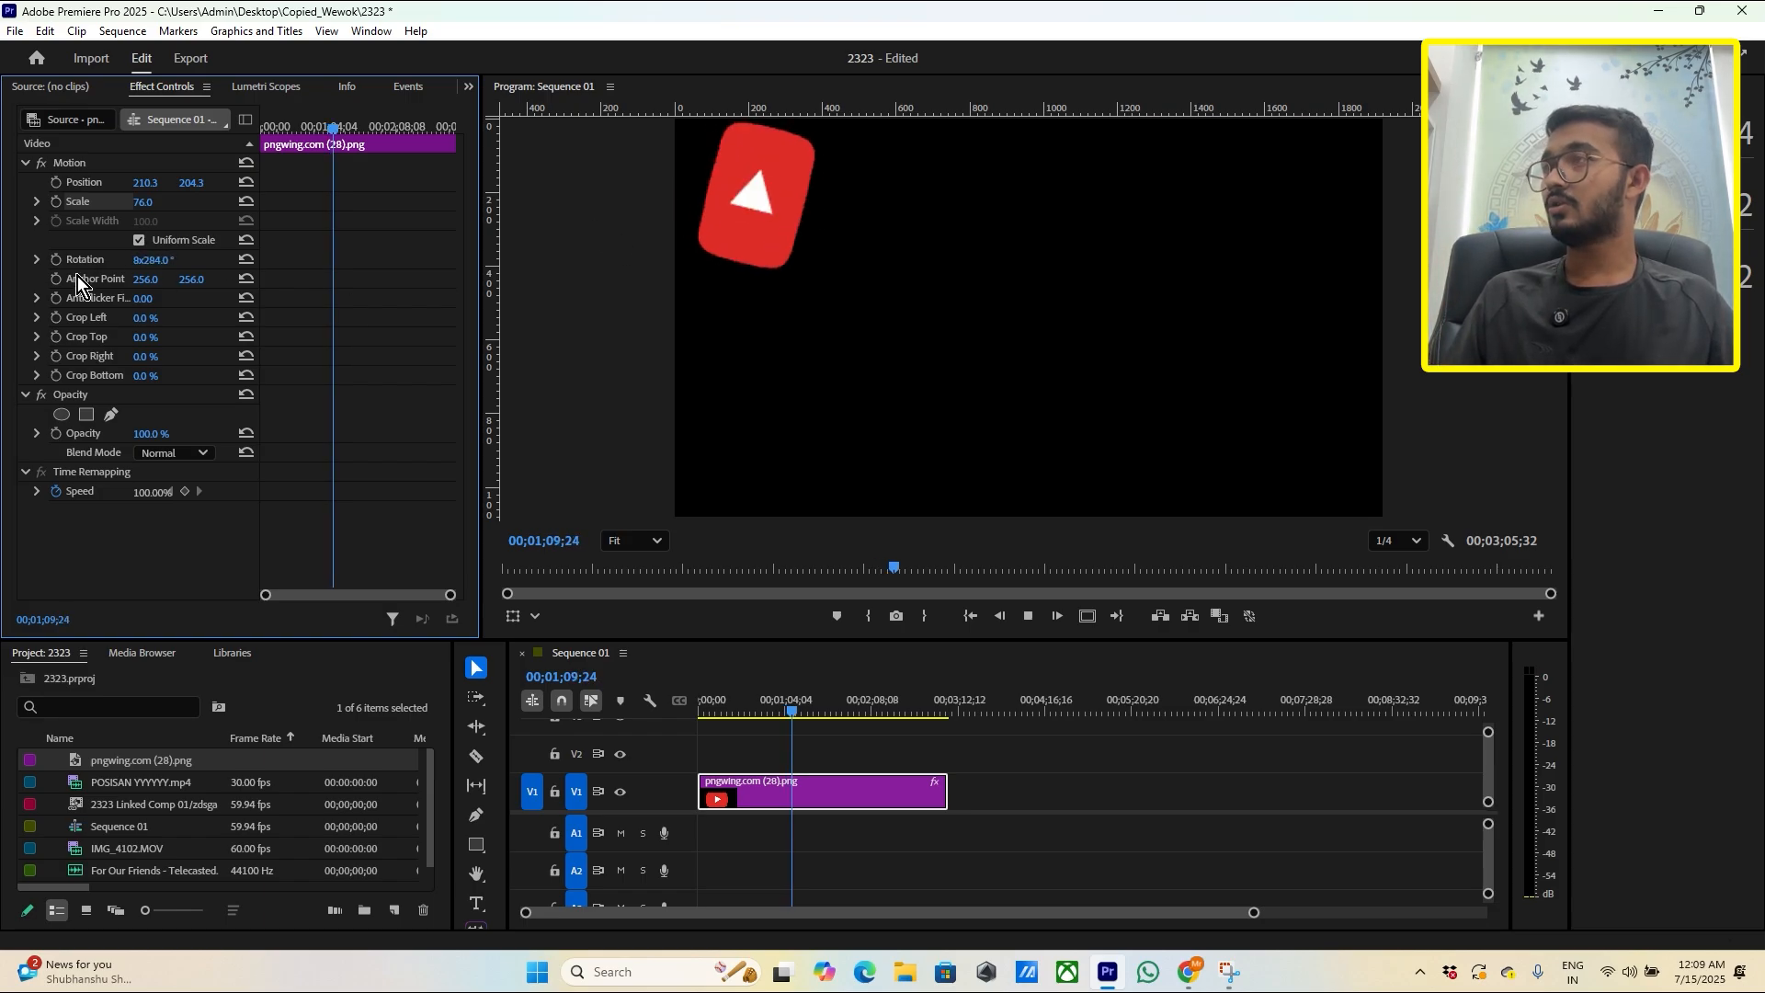
left_click_drag(329, 118, 280, 156)
left_click_drag(451, 595, 375, 576)
left_click(56, 260)
left_click(371, 131)
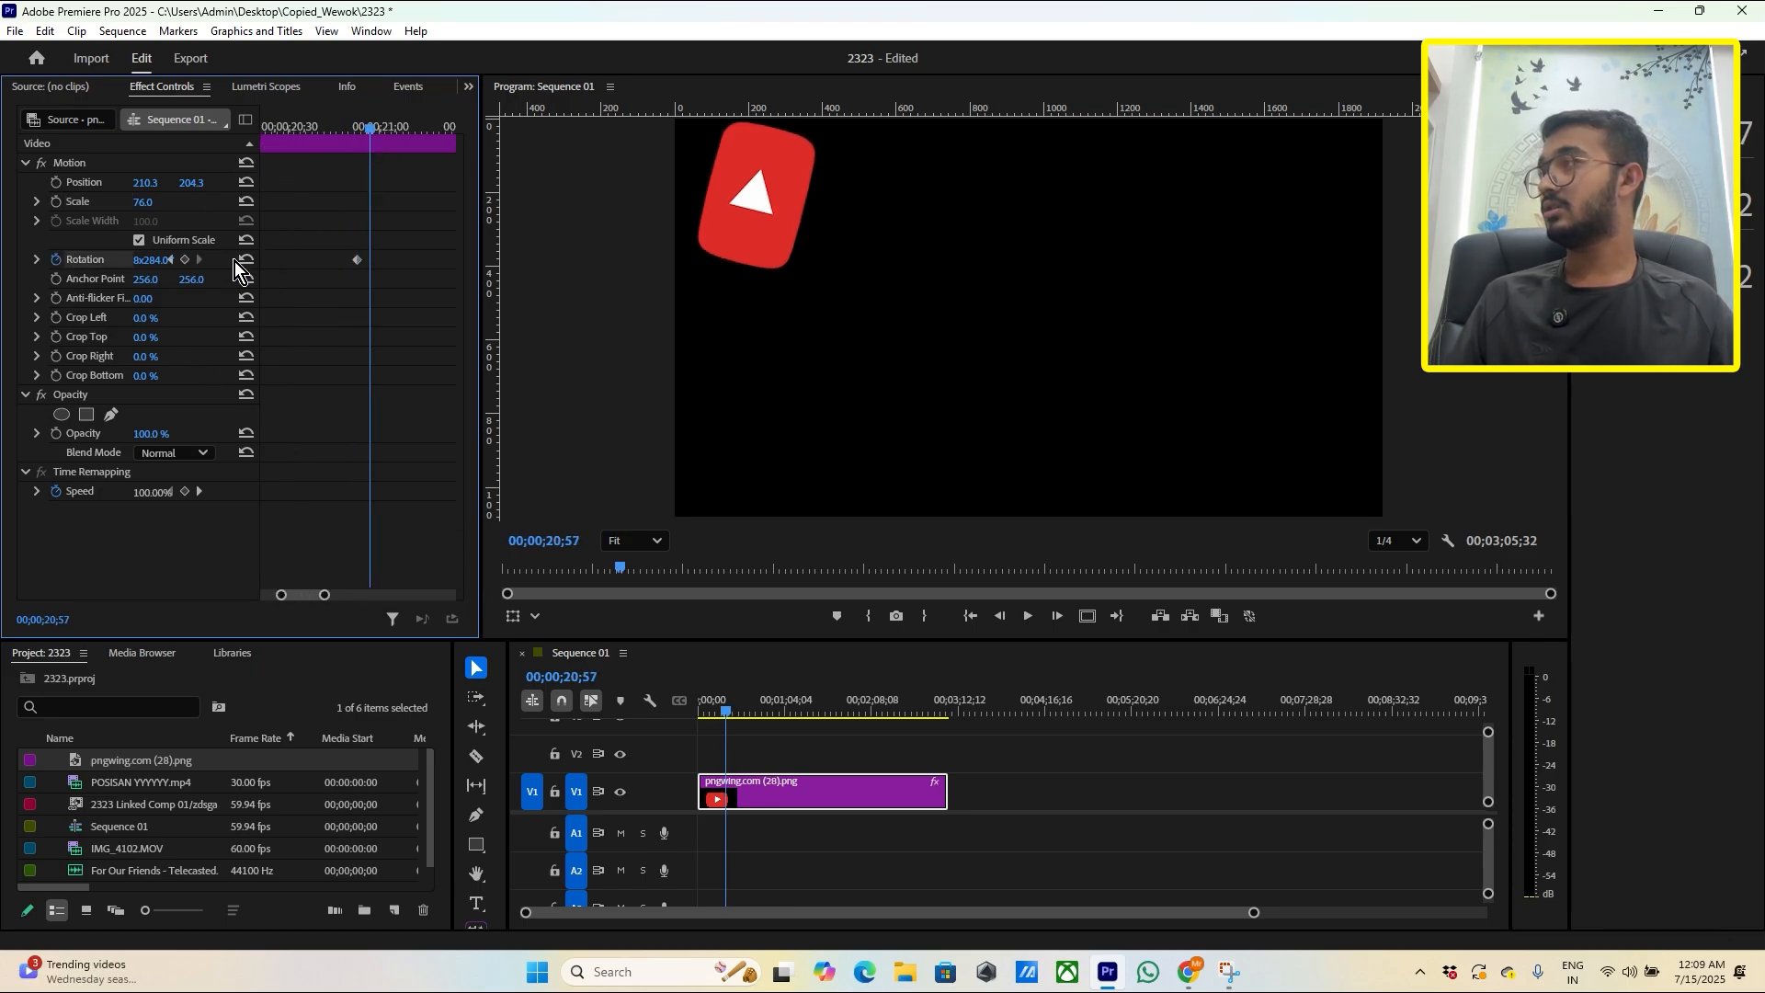
left_click_drag(158, 266, 267, 267)
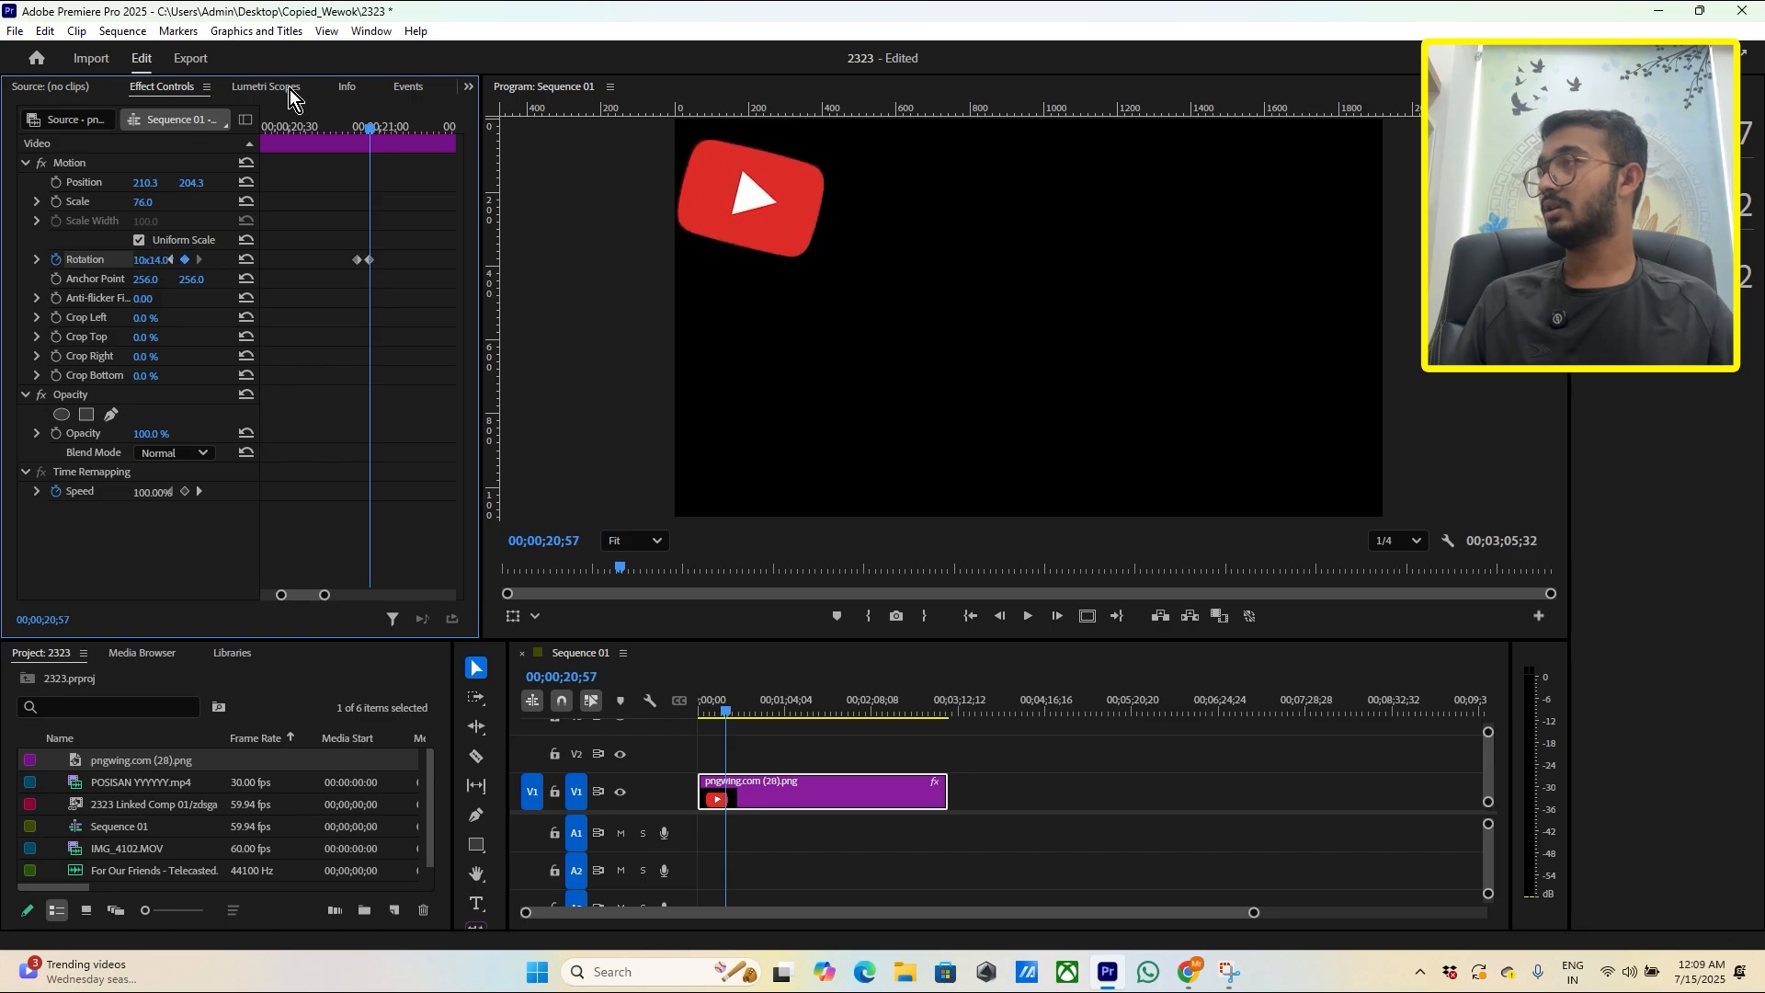
mouse_move(378, 118)
left_mouse_down()
mouse_move(344, 125)
mouse_move(386, 123)
left_mouse_up()
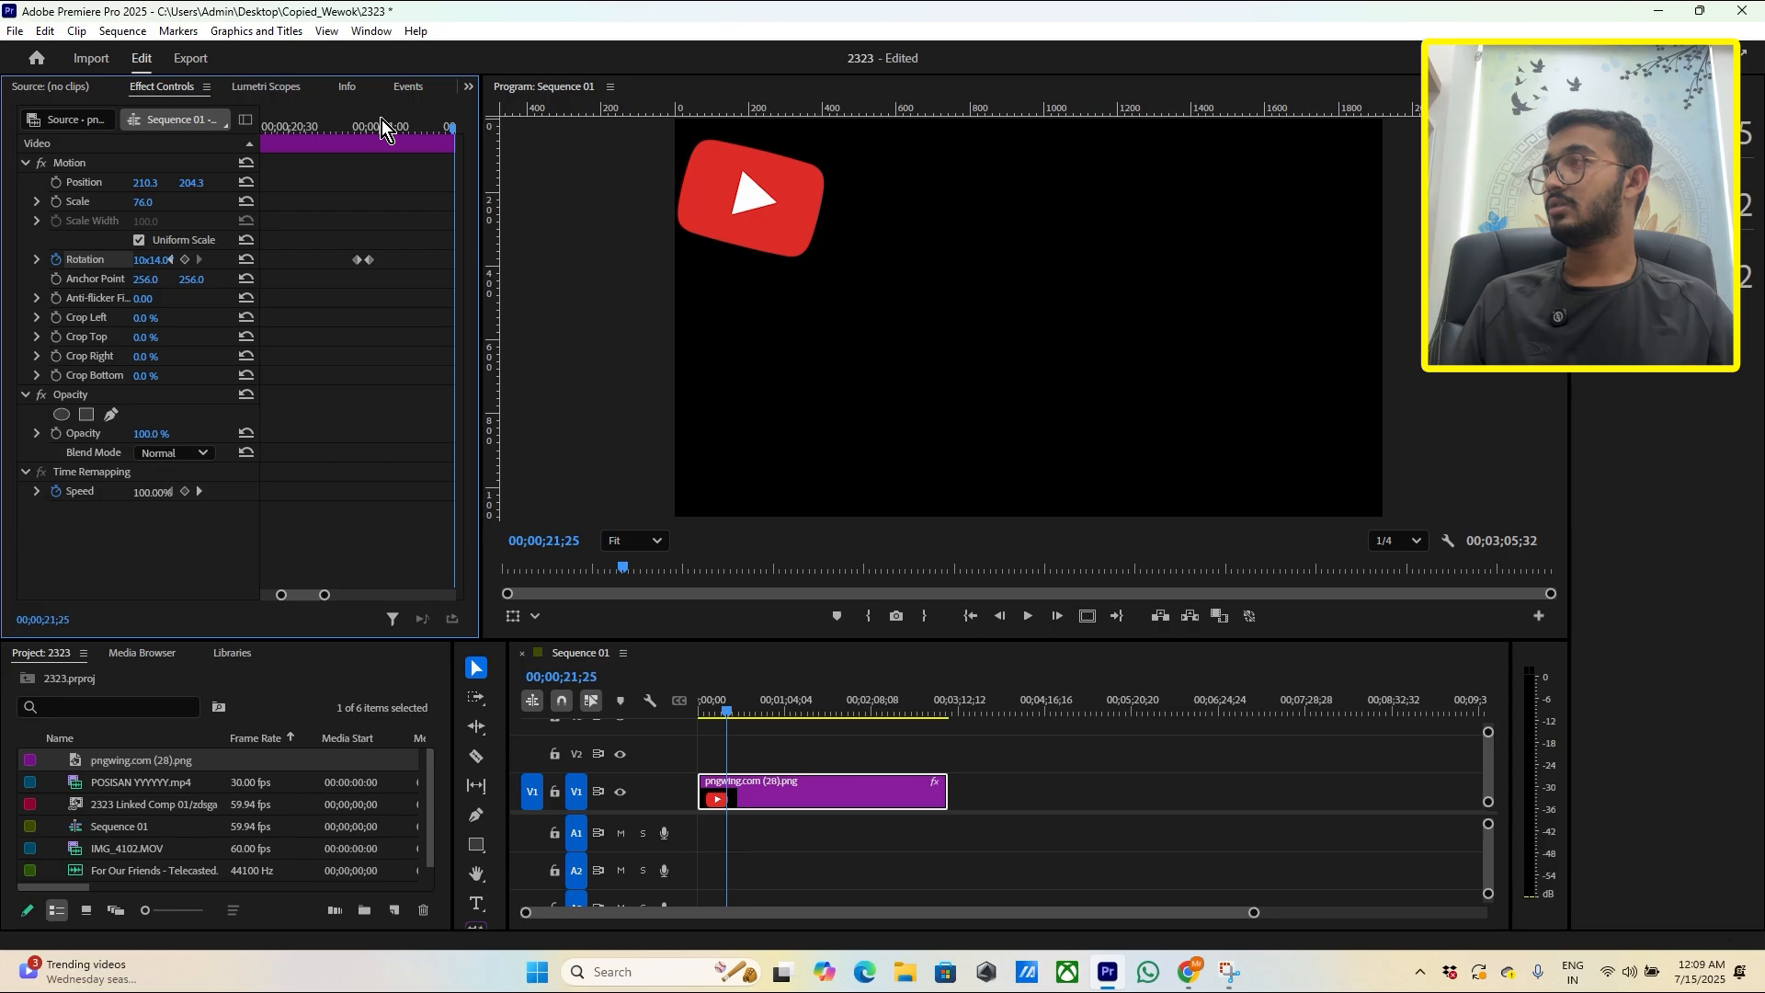